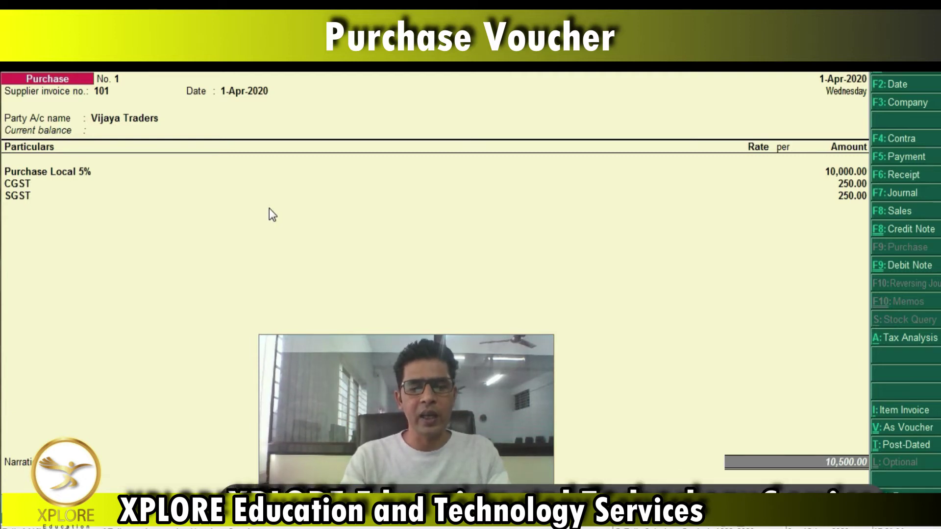
Step: Accept and save the completed purchase voucher for Vijaya Traders
key("Return")
key("Return")
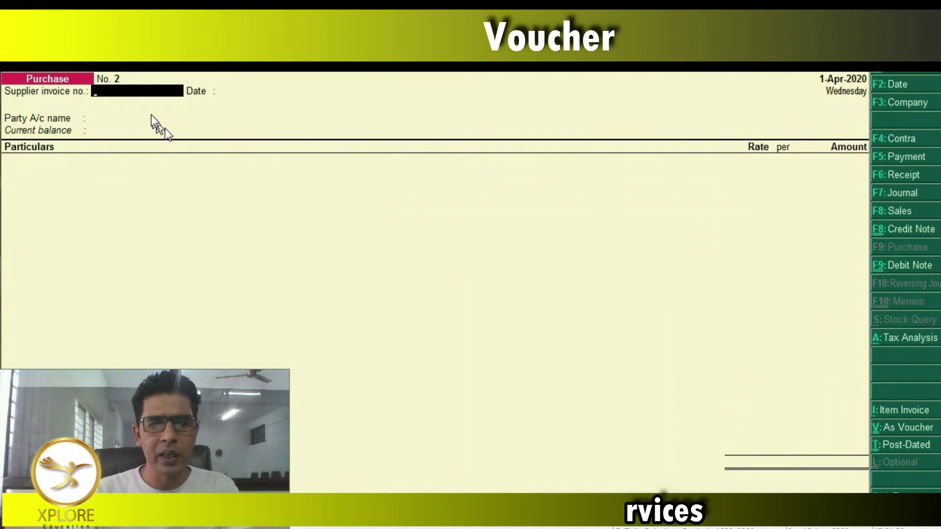
Step: Enter supplier invoice number 101 dated 1-Apr-2020 with party Raju and Company, and check the transaction details on the exercise slide
type("101")
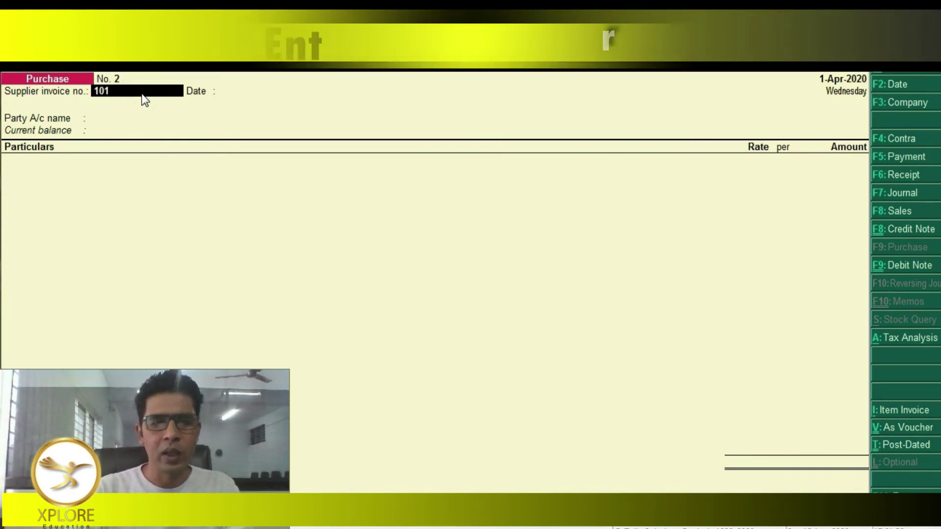
key("Return")
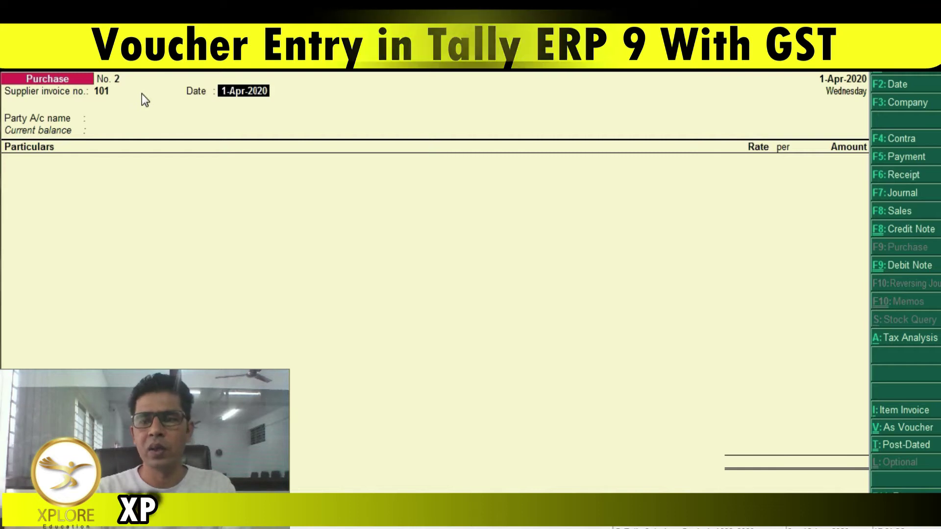
key("Return")
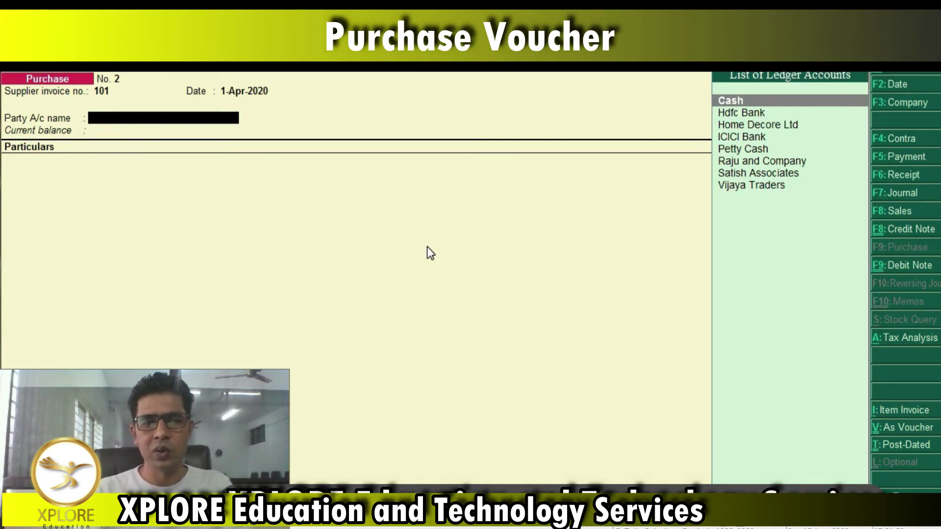
left_click(746, 162)
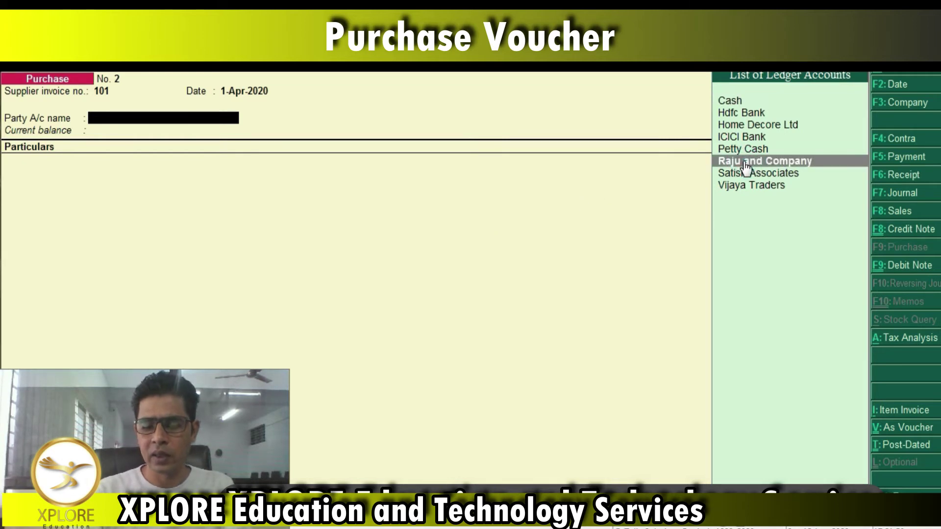
left_click(746, 162)
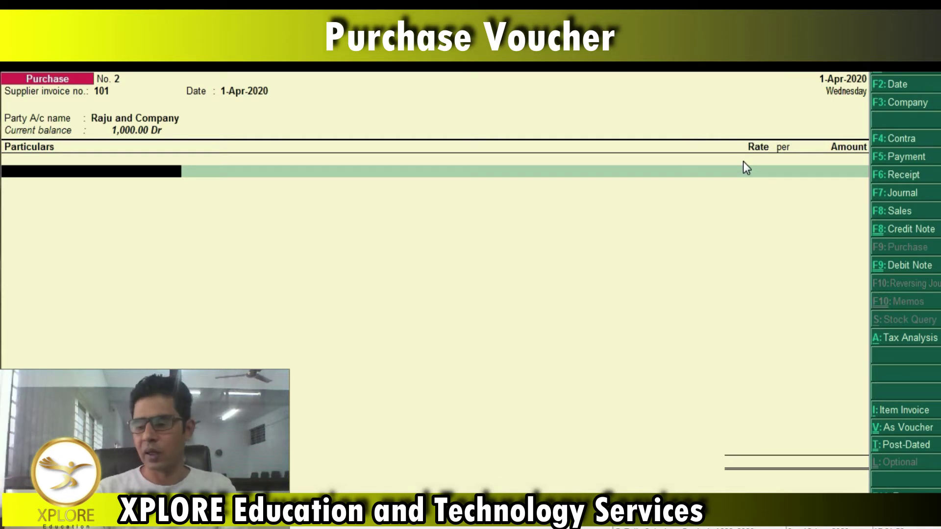
key("alt+Tab")
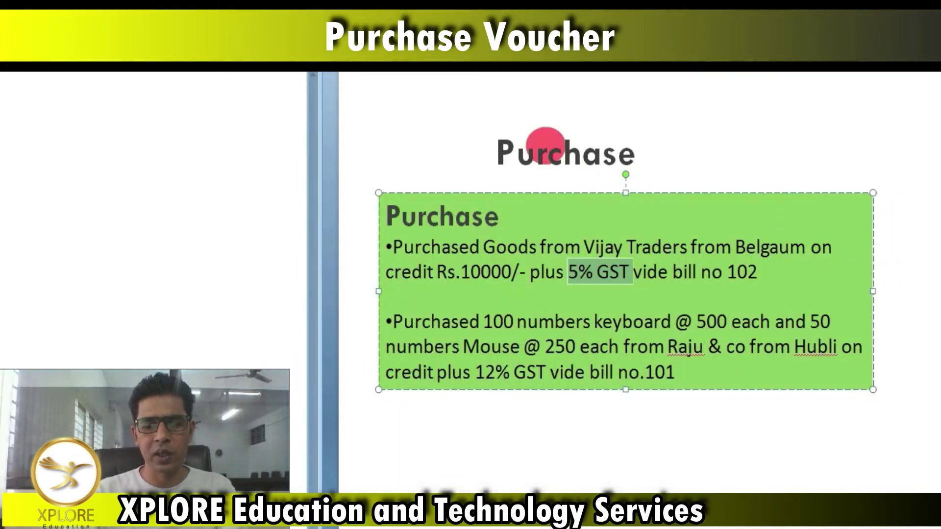
key("alt+Tab")
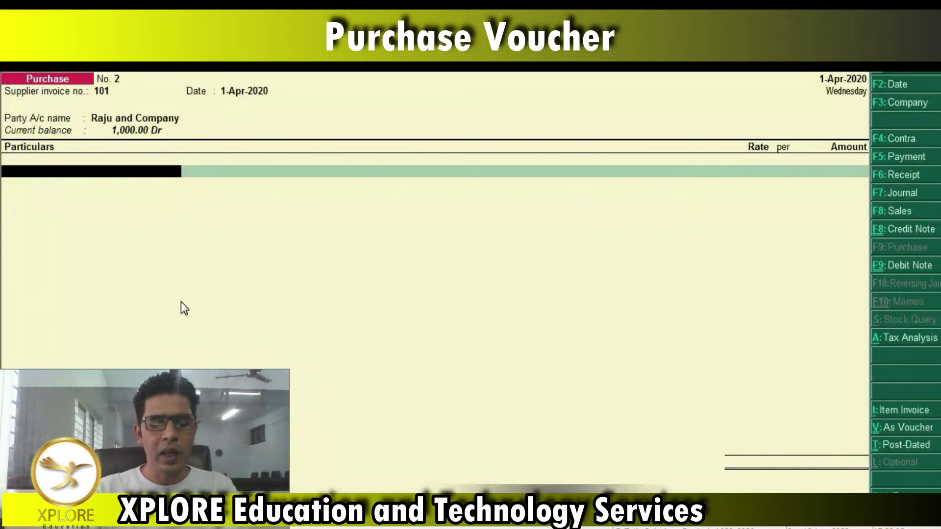
Step: Start a new ledger named Purchase A/C from the voucher and place it under Purchase Accounts
key("alt+c")
type("P")
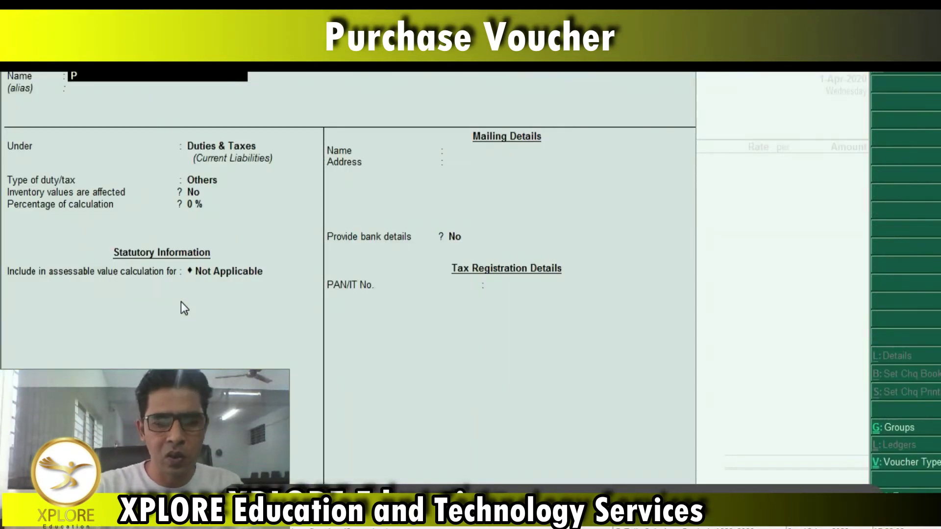
type("urchase")
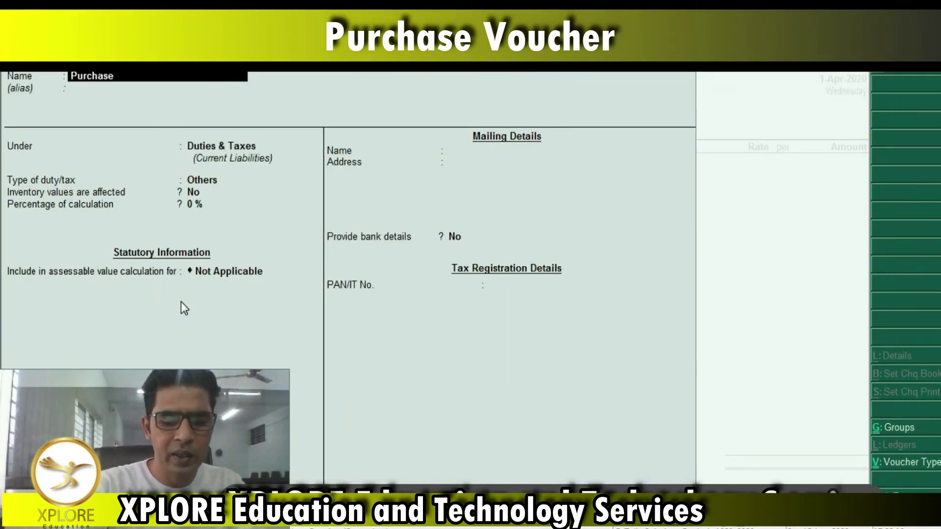
type(" A/C")
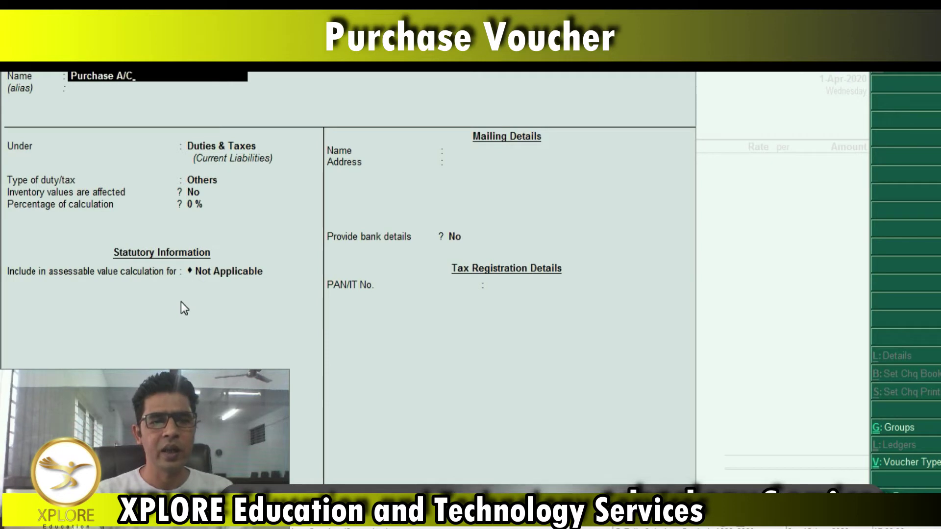
key("Return")
key("Return")
type("P")
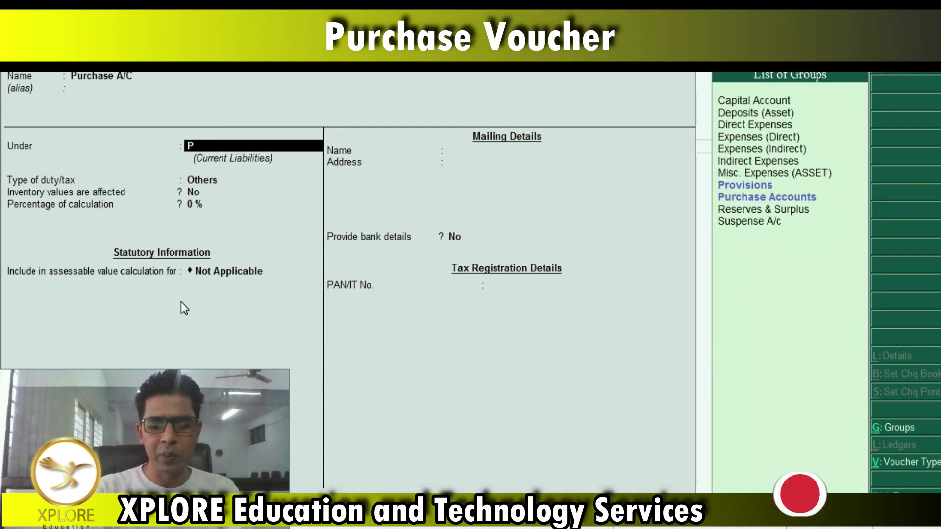
type("urchase")
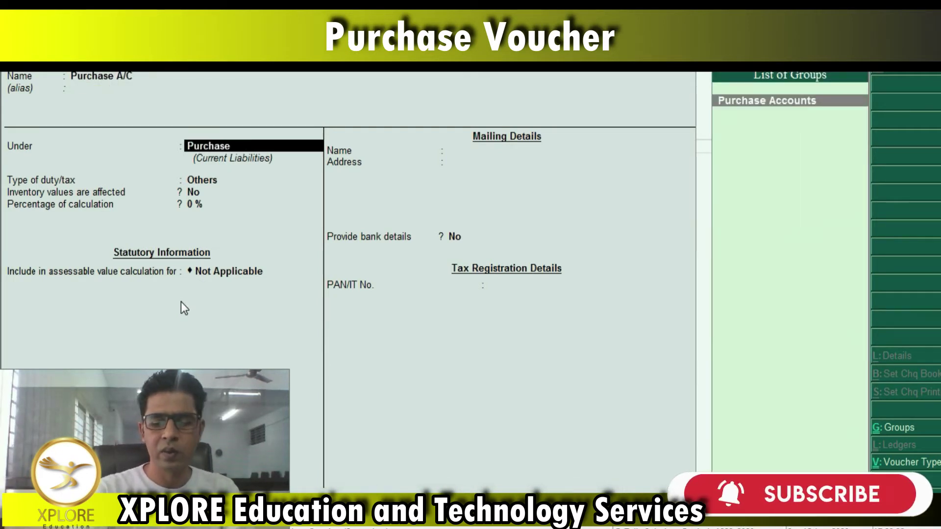
key("Return")
Step: Set the ledger to affect inventory values, with ledger type Not Applicable, GST Applicable and supply type Goods, and save it
key("Return")
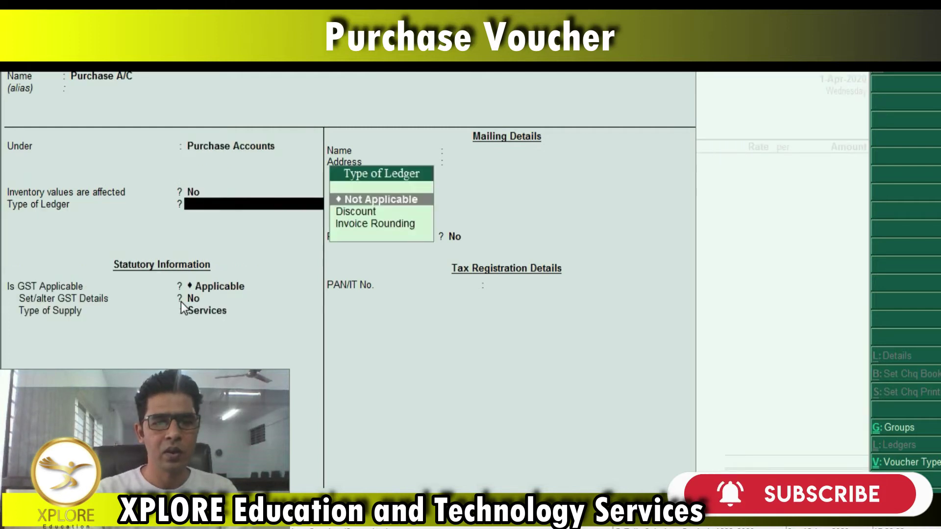
key("BackSpace")
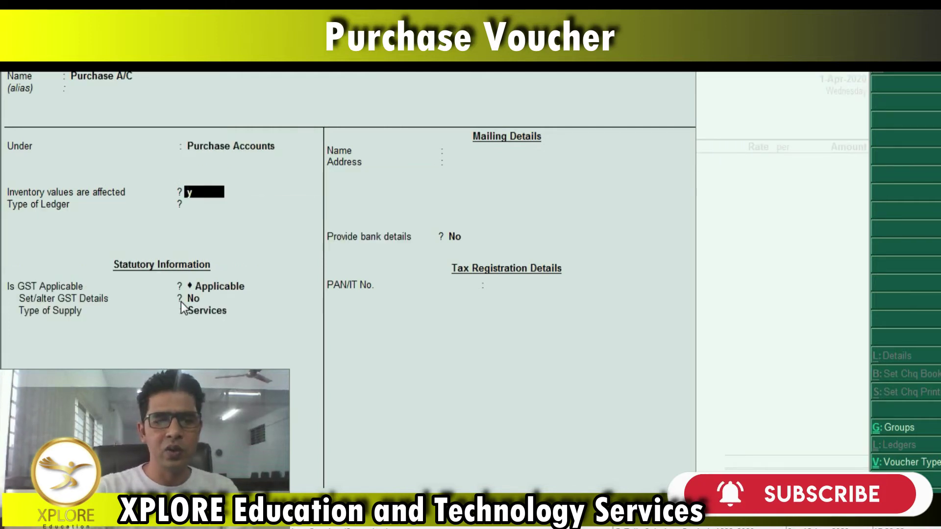
key("Return")
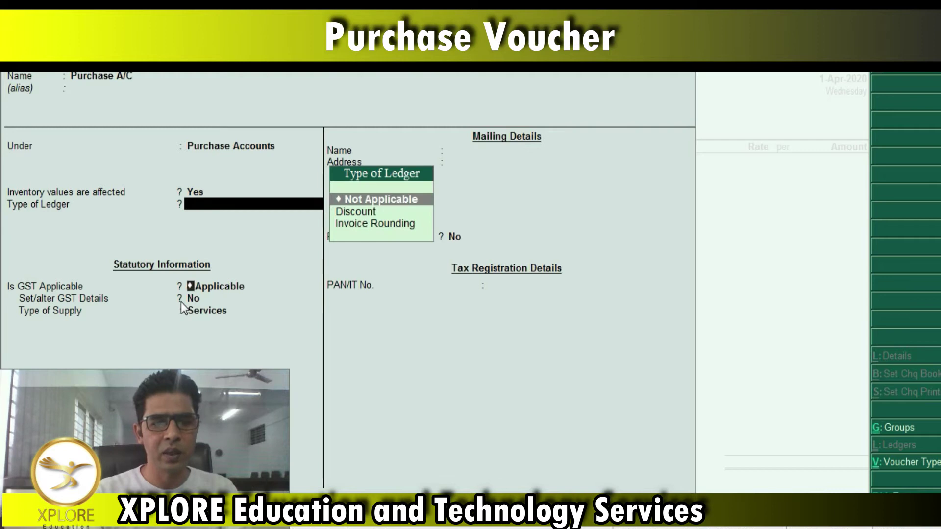
key("Return")
key("Return")
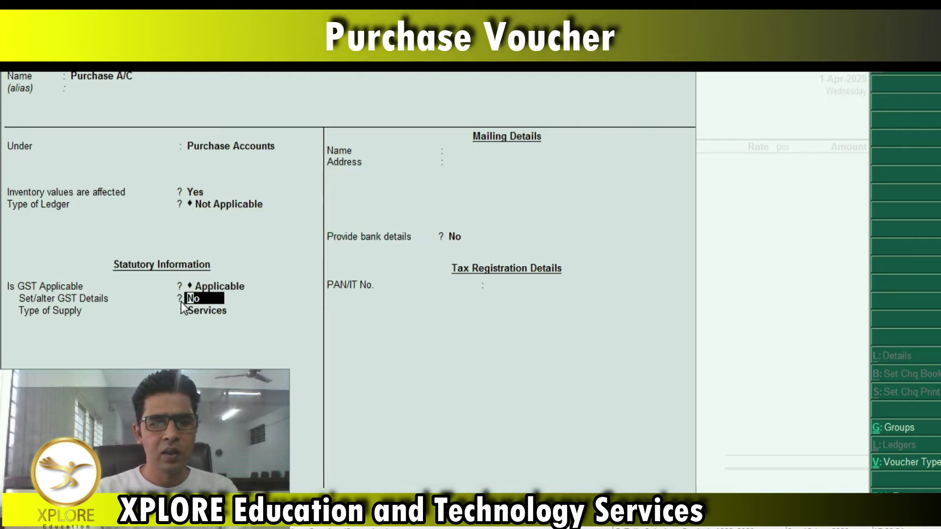
key("Return")
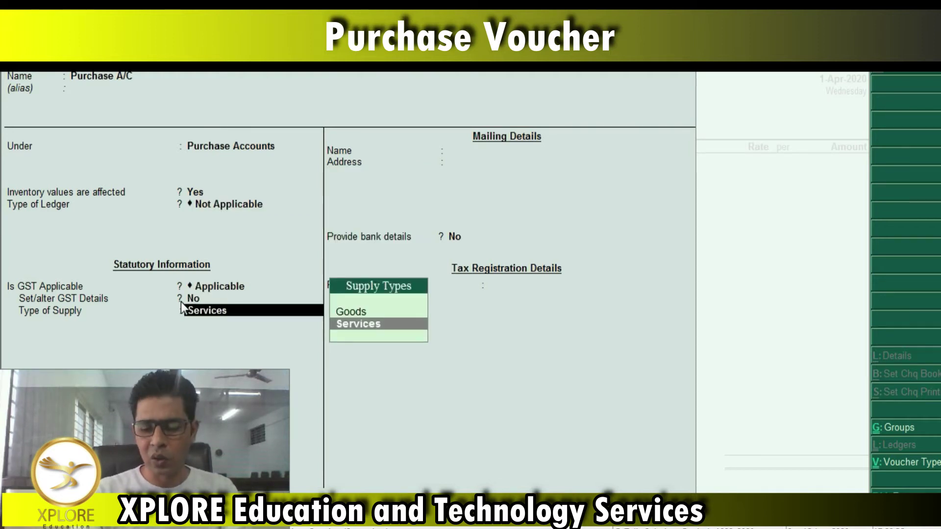
key("Up")
key("Return")
key("Return")
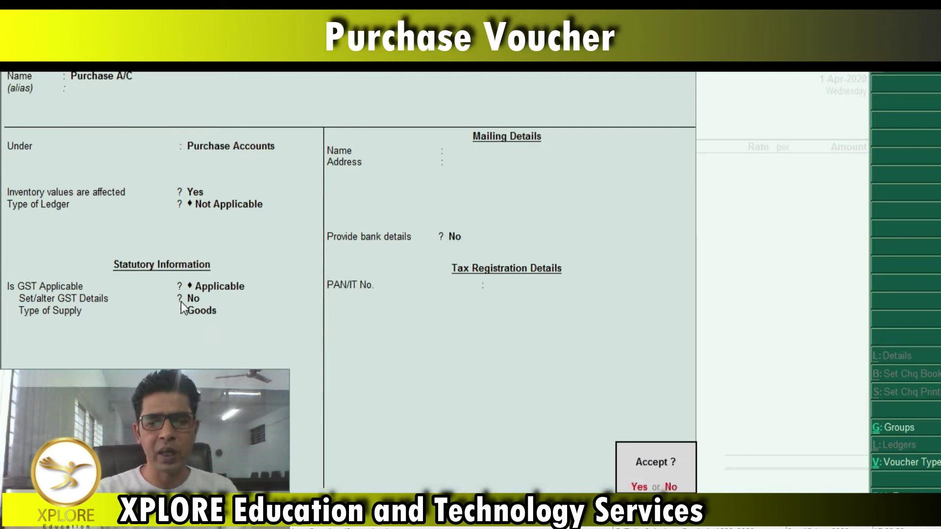
key("Return")
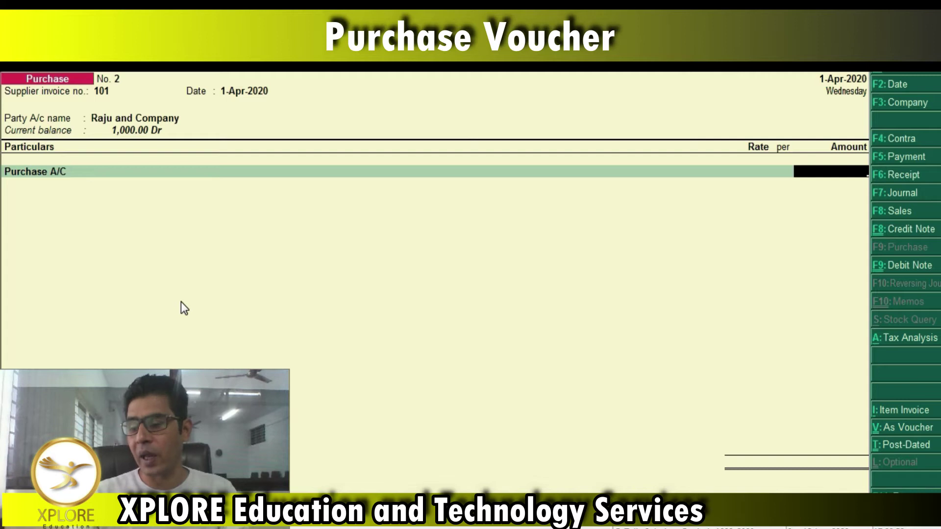
Step: Switch purchase entry to item invoice mode, discard the current voucher and reopen a blank purchase voucher
left_click(903, 411)
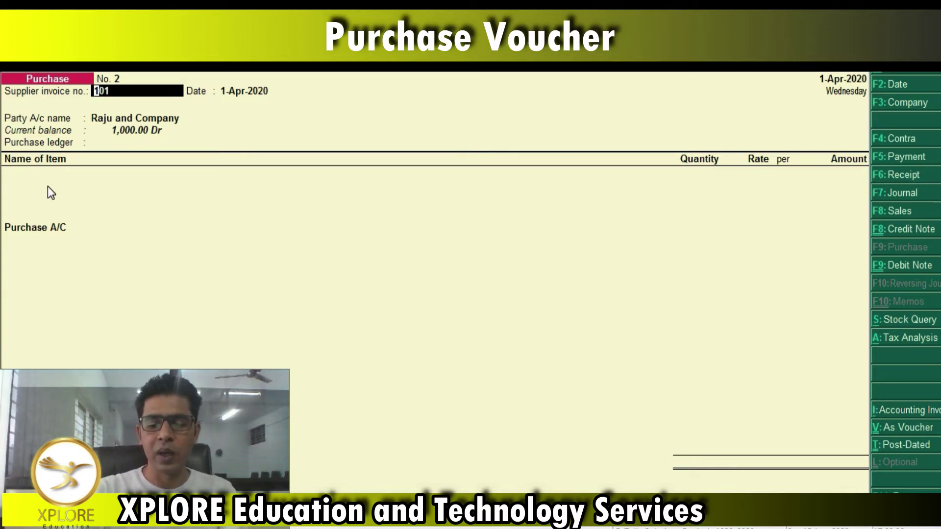
key("Escape")
key("y")
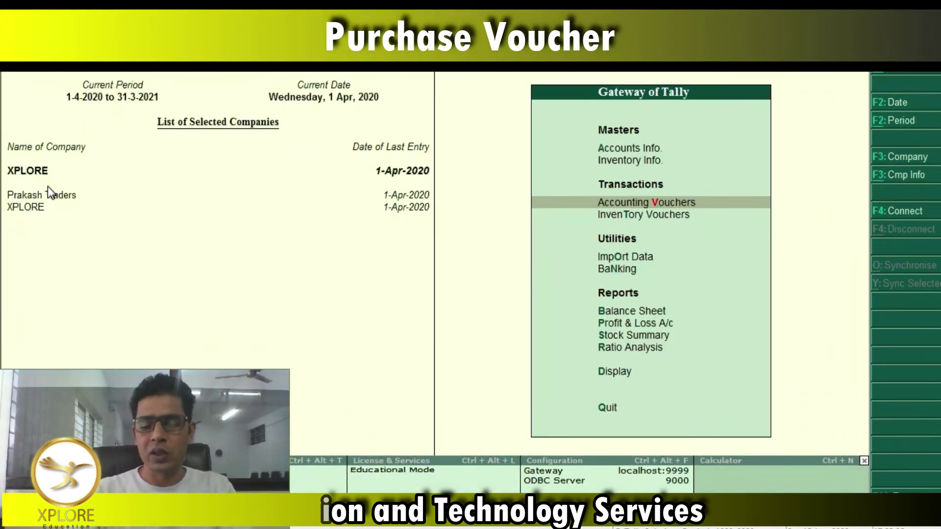
key("Return")
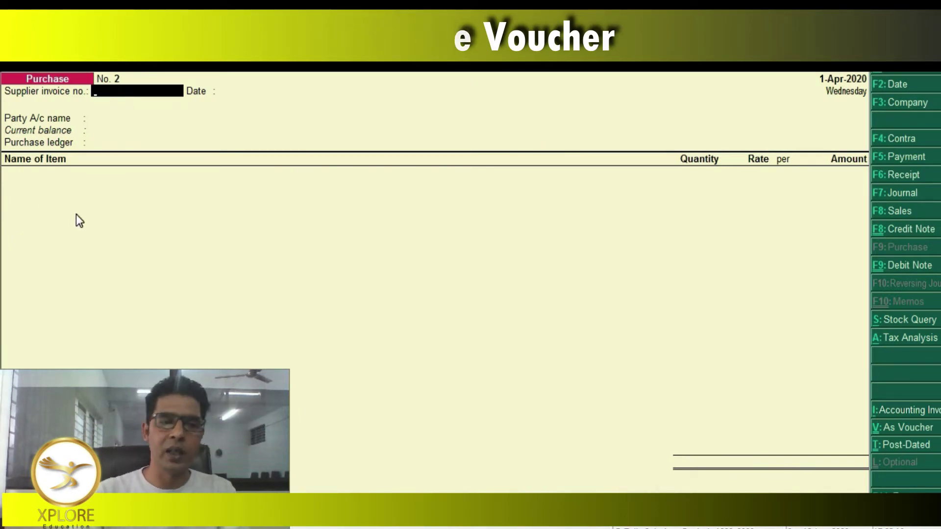
Step: Enter supplier invoice number 101 dated 1-Apr-2020 and choose Raju and Company as the party account
type("101")
key("Return")
key("Return")
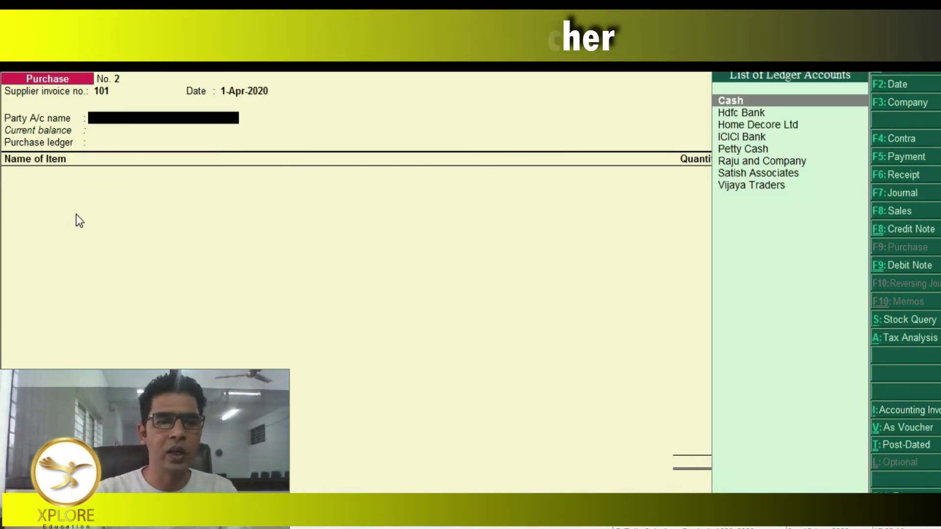
type("Ra")
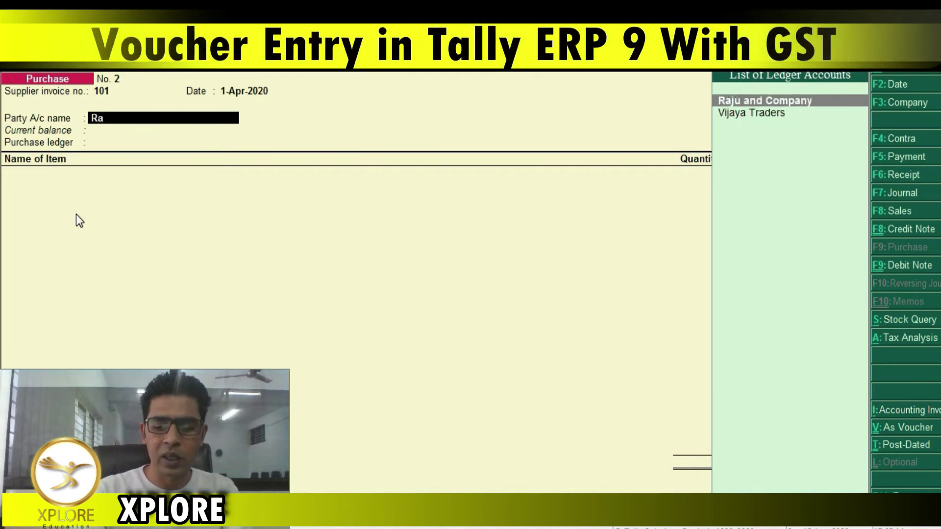
key("Return")
key("Return")
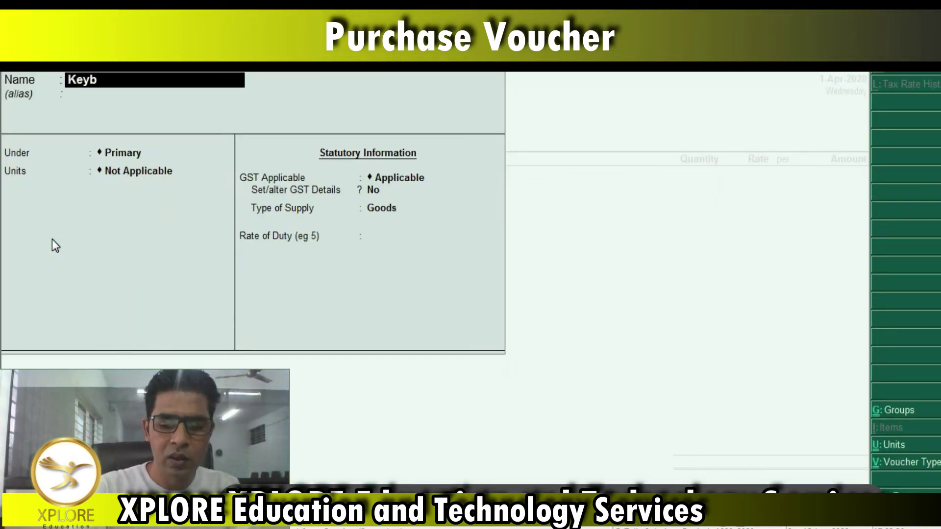
Step: Name the new stock item Keyboard, leave its alias empty and keep it under Primary
type("oard")
key("Return")
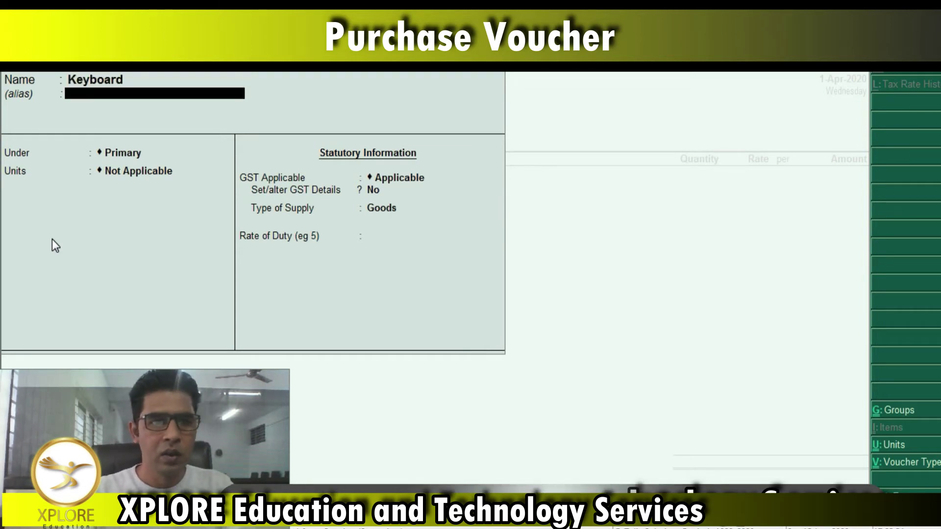
key("Return")
key("Return")
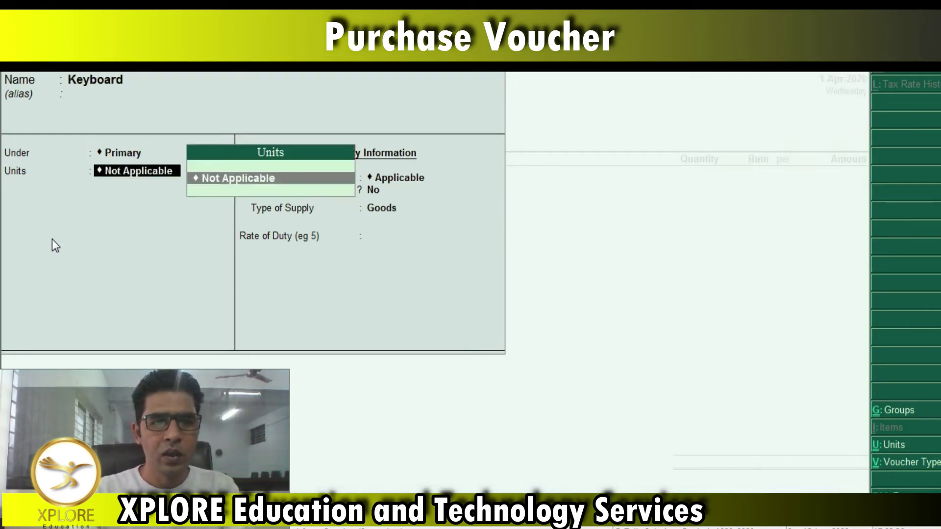
Step: Create the simple unit nos with formal name Numbers, UQC NOS-NUMBERS and 0 decimal places for the item, and keep GST Applicable
key("alt+c")
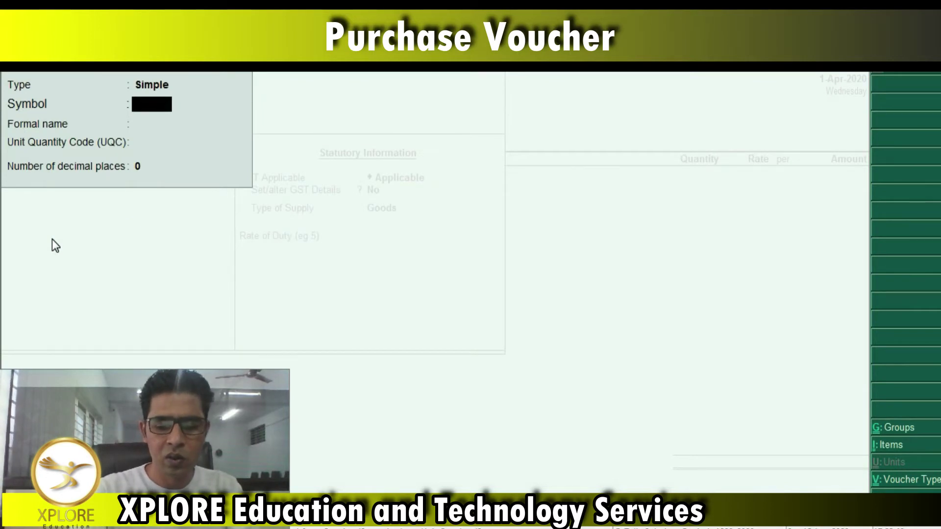
key("Return")
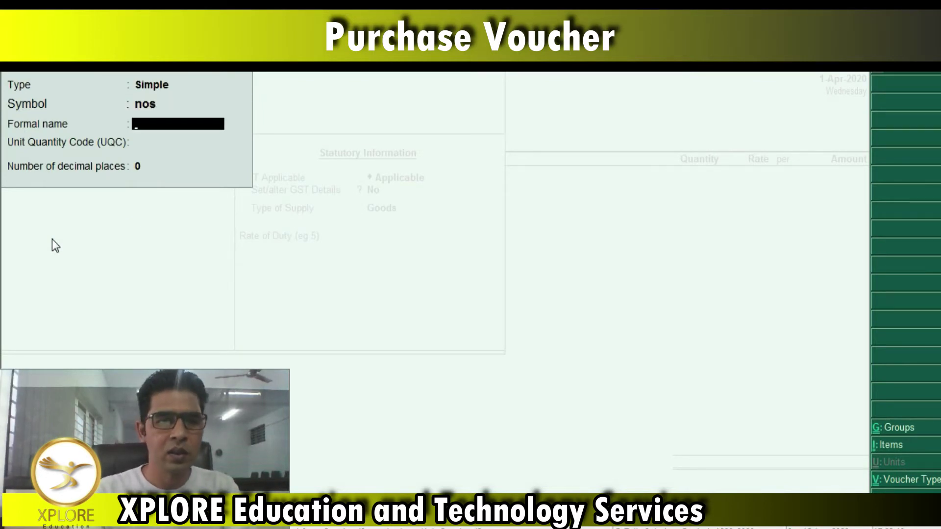
type("Numbers")
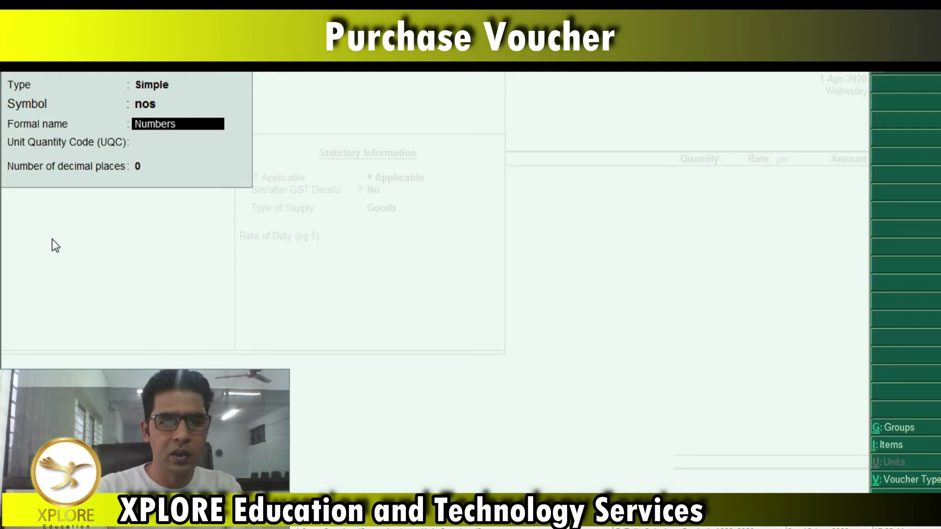
key("Return")
type("nos")
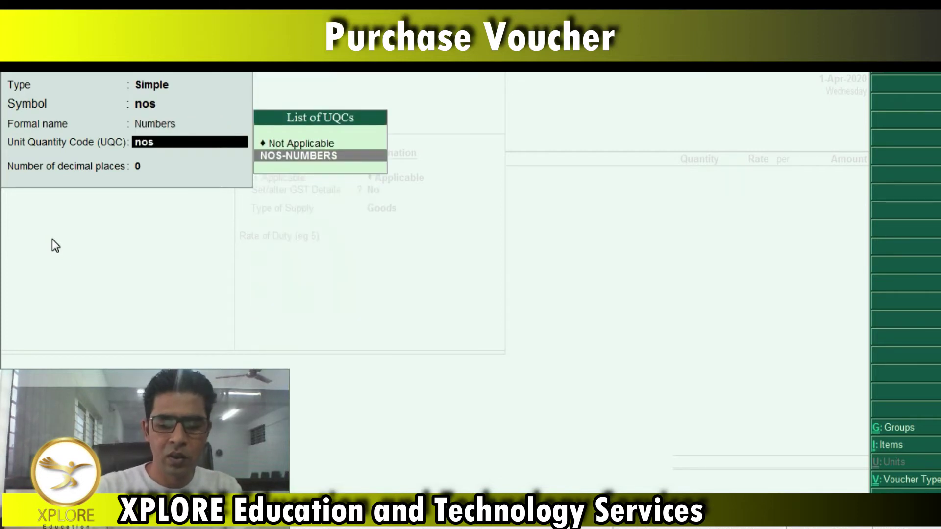
key("Return")
key("Return")
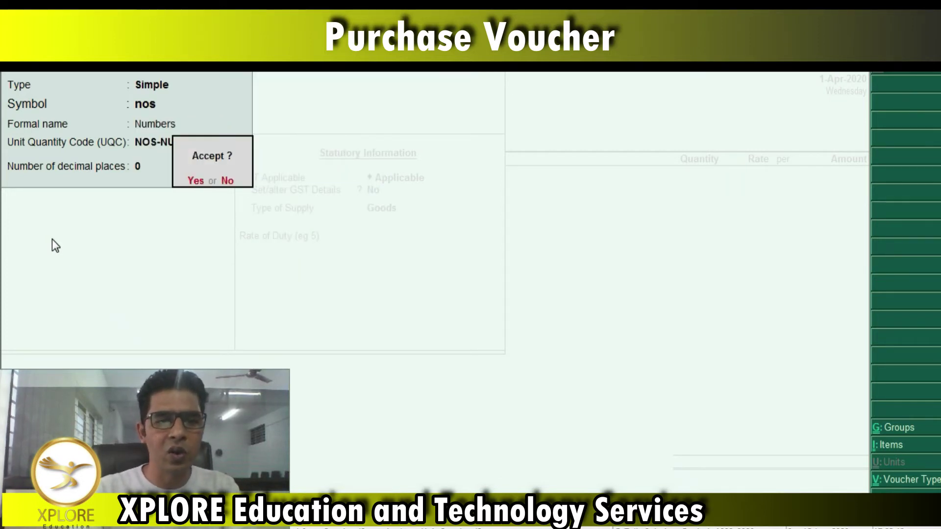
key("Return")
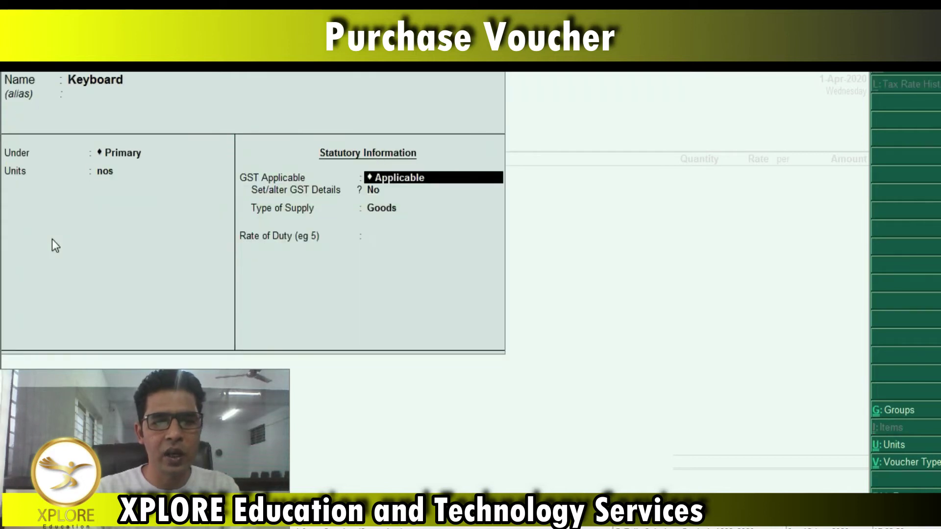
key("Return")
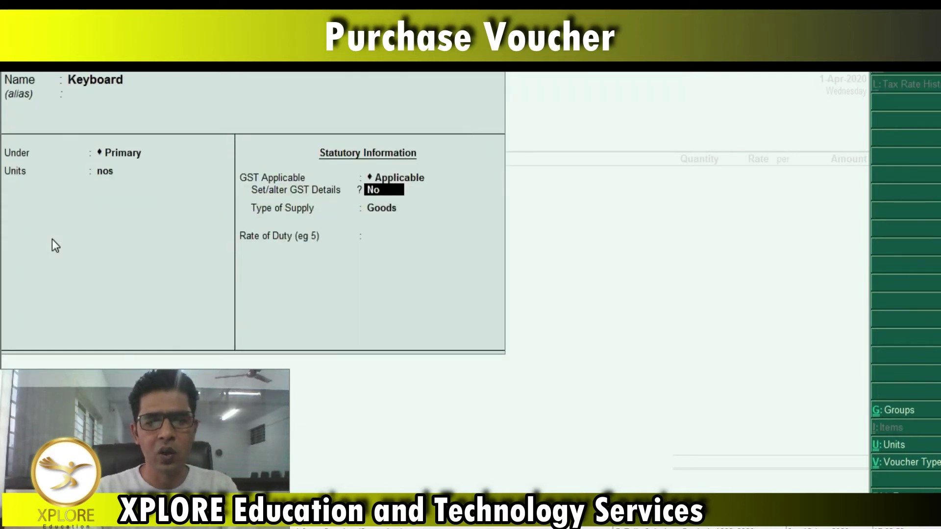
Step: Enable GST details for the Keyboard item and enter the description Computer Parts and HSN/SAC 456321
key("y")
key("Return")
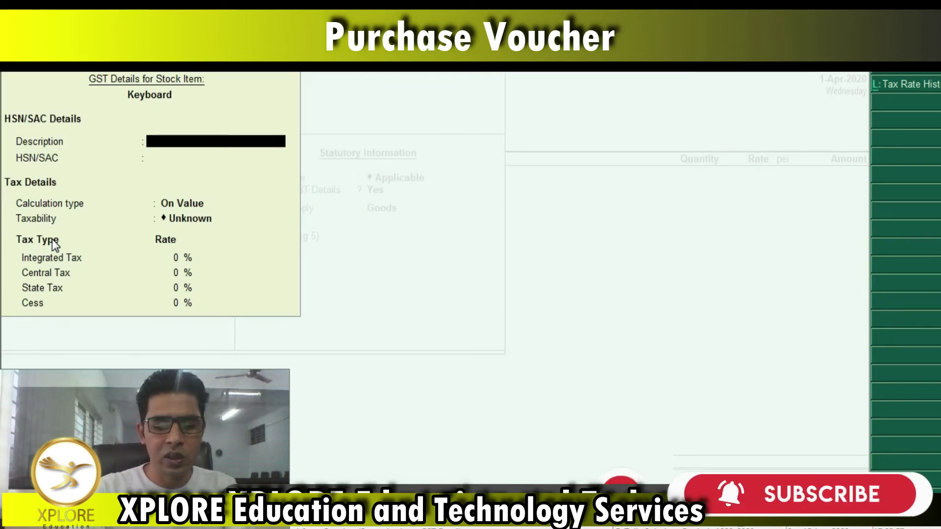
type("Co")
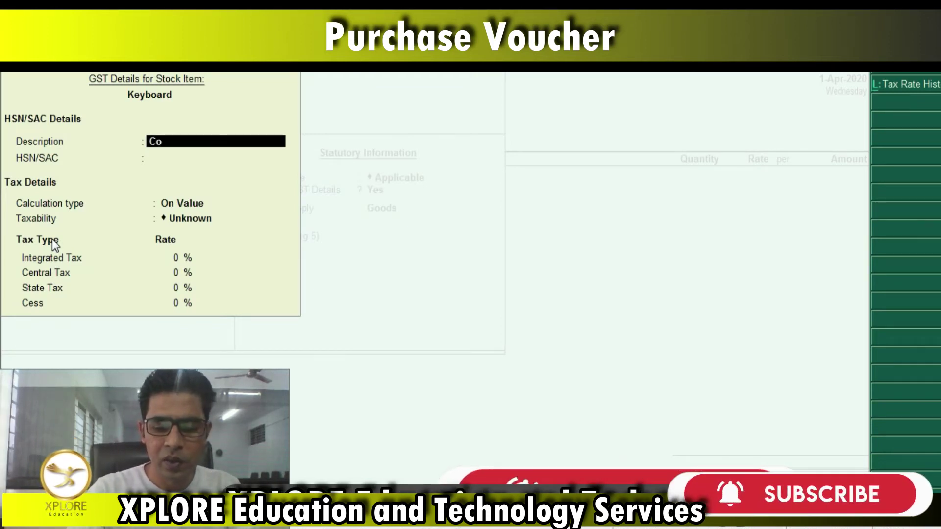
type("mputer Parts")
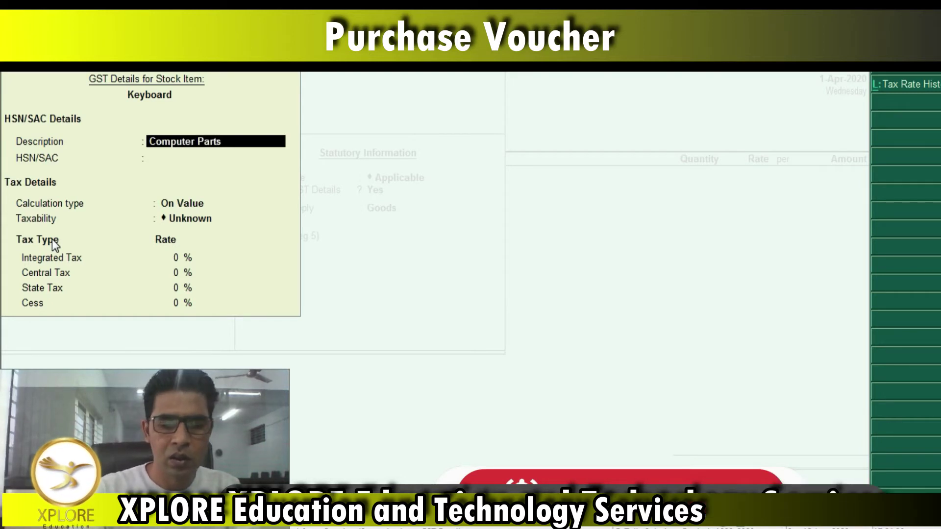
key("Return")
type("456321")
key("Return")
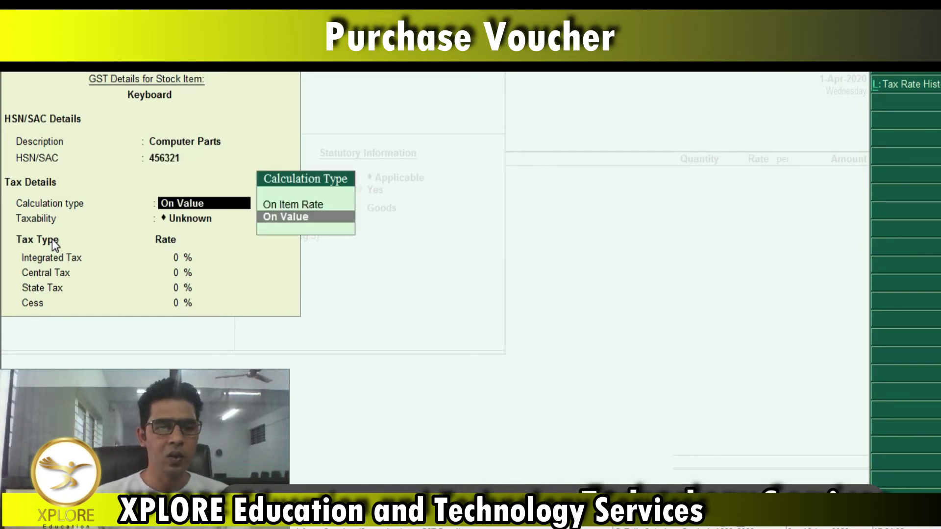
Step: Keep the calculation type On Value, set Keyboard's taxability to Taxable and enter 12% integrated tax
key("Return")
key("Down")
key("Down")
key("Down")
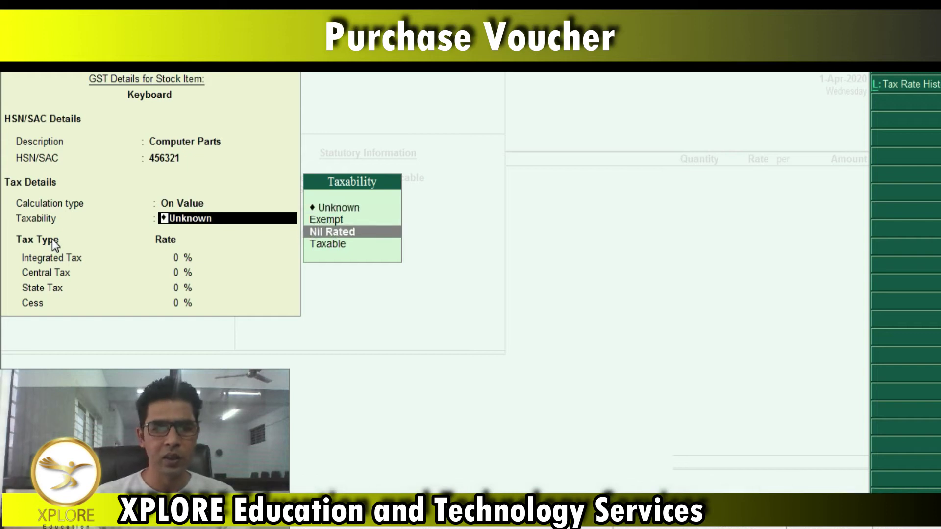
key("Return")
type("12")
key("Return")
key("Return")
key("Return")
key("Return")
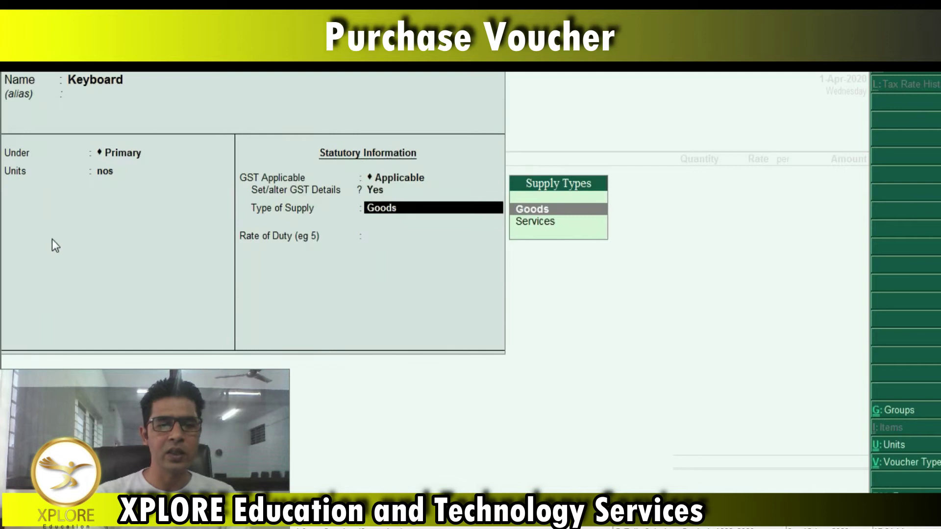
Step: Keep Goods as the type of supply, leave the duty rate at 0 and save the Keyboard item
key("Return")
key("Return")
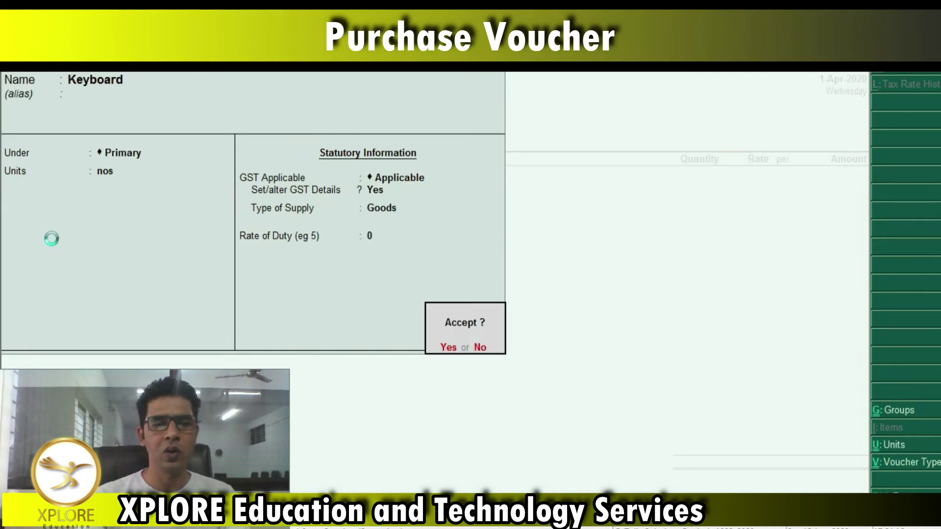
key("Return")
key("Return")
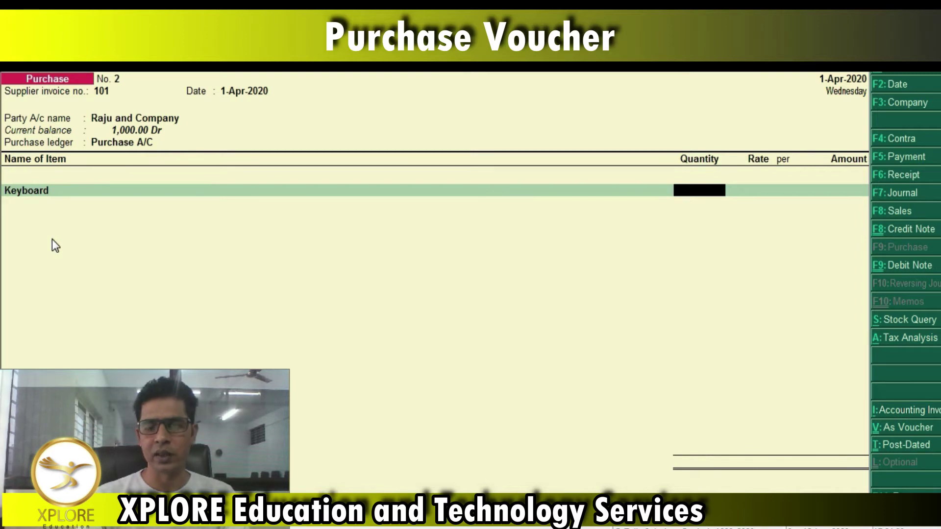
Step: Enter a quantity of 100 nos at a rate of 500 per nos for the Keyboard line
type("100")
key("Return")
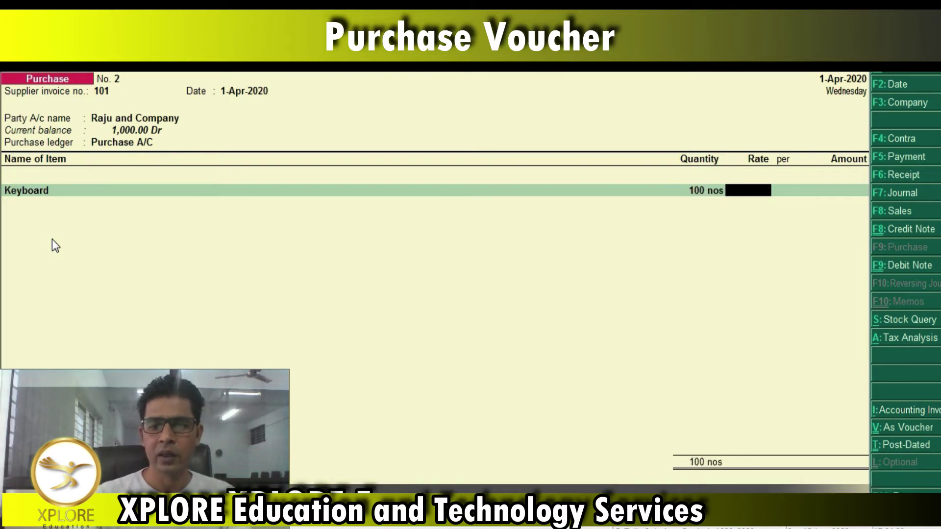
key("alt+Tab")
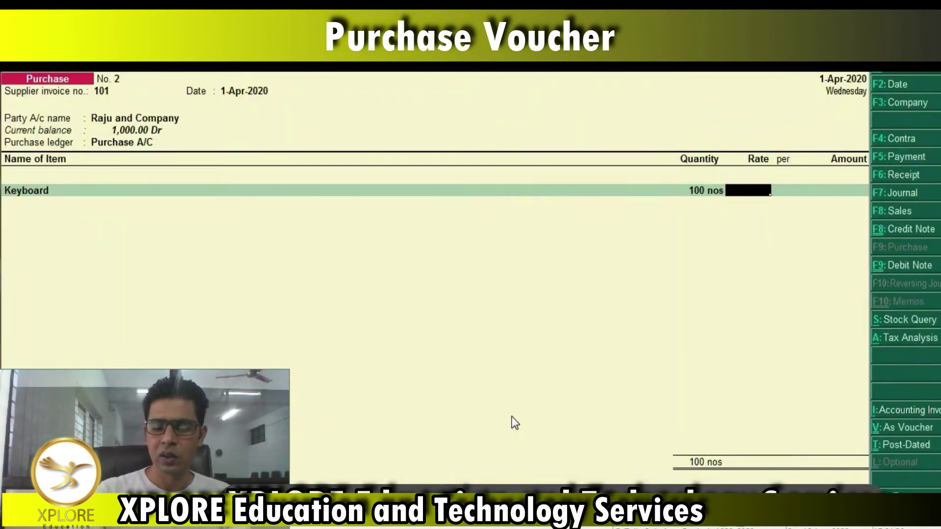
left_click(717, 216)
left_click(719, 201)
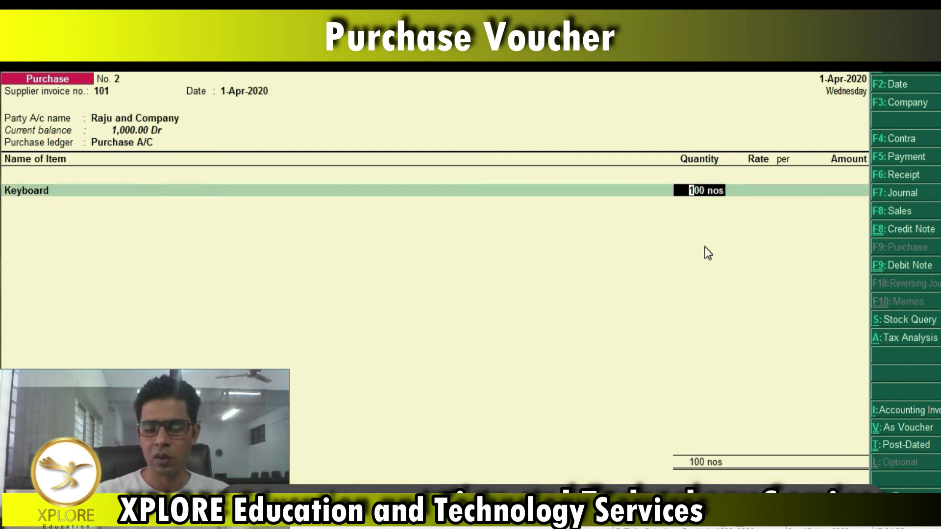
key("Return")
type("500")
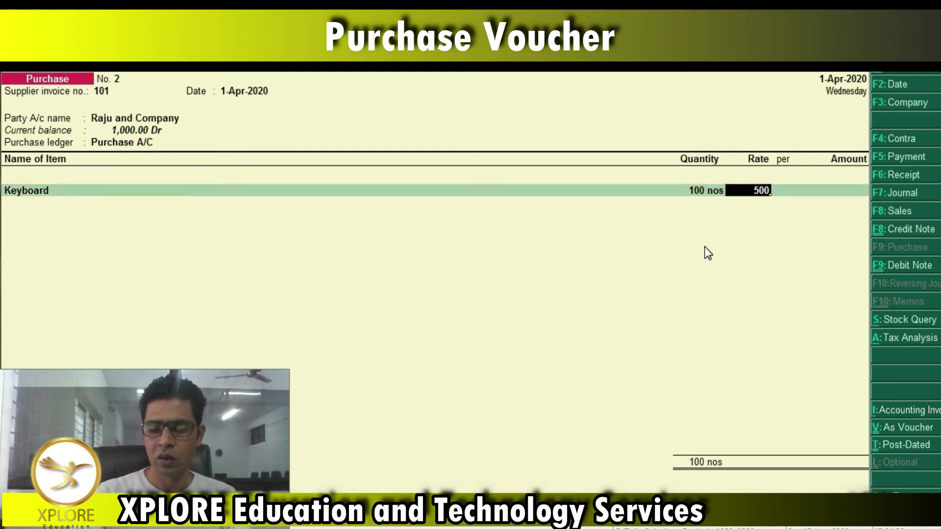
key("Return")
key("Return")
key("Return")
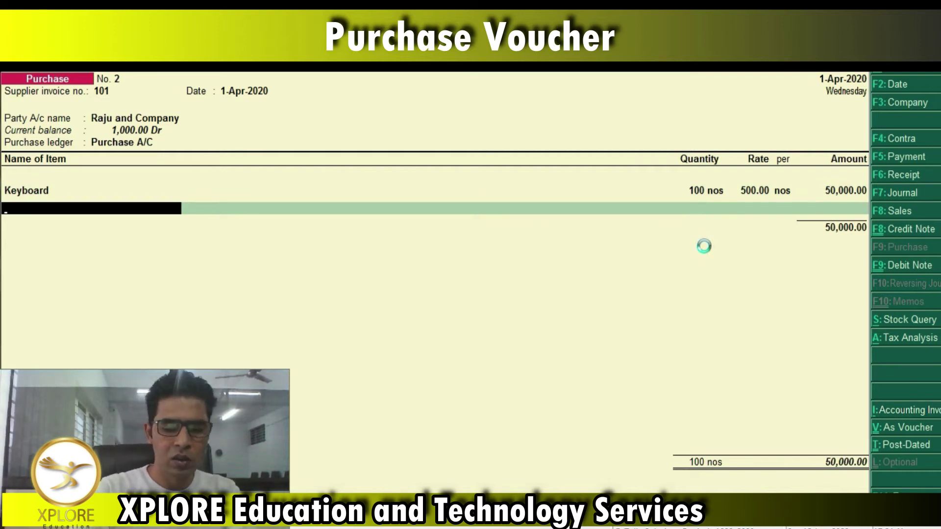
Step: Create a second stock item named Mouse without an alias, under Primary and with the unit nos
type("Mouse")
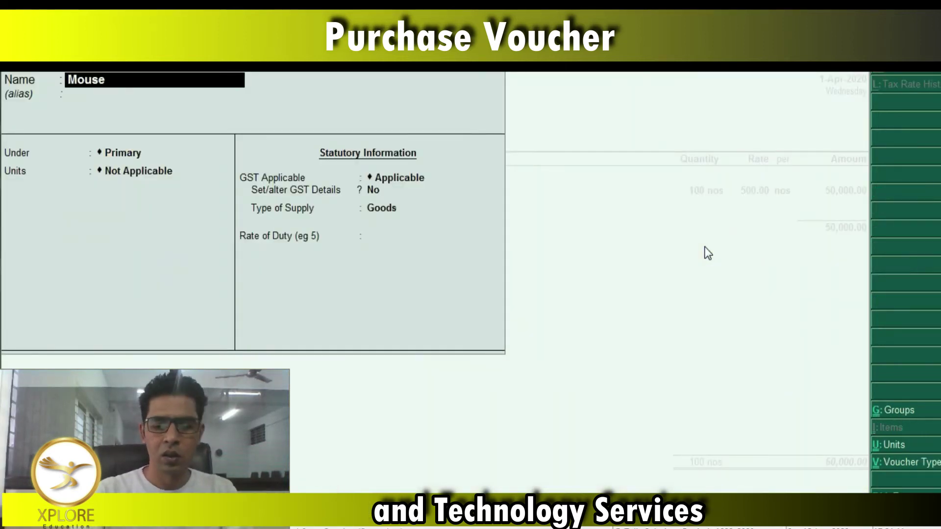
key("Return")
key("Return")
key("Return")
key("Down")
key("Return")
Step: Enable GST details for the Mouse item and enter the description Computer Parts and HSN/SAC 54231
key("y")
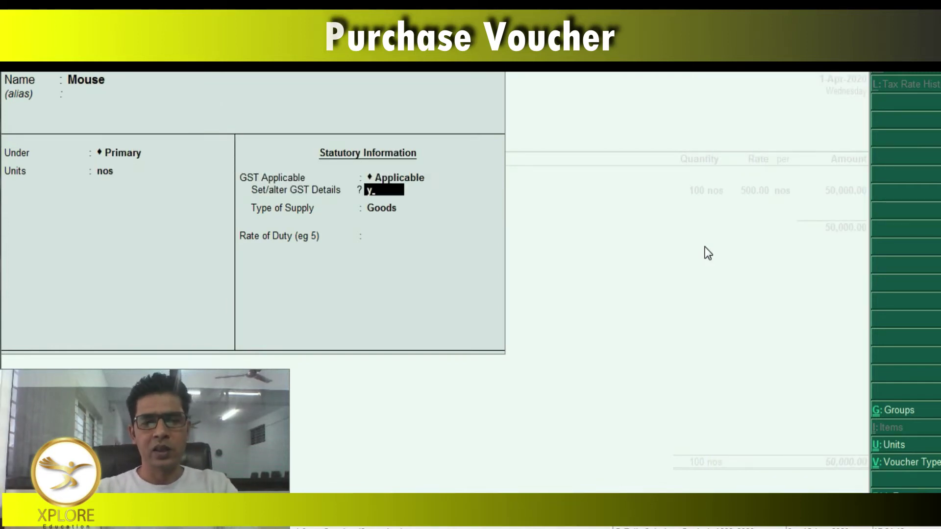
key("Return")
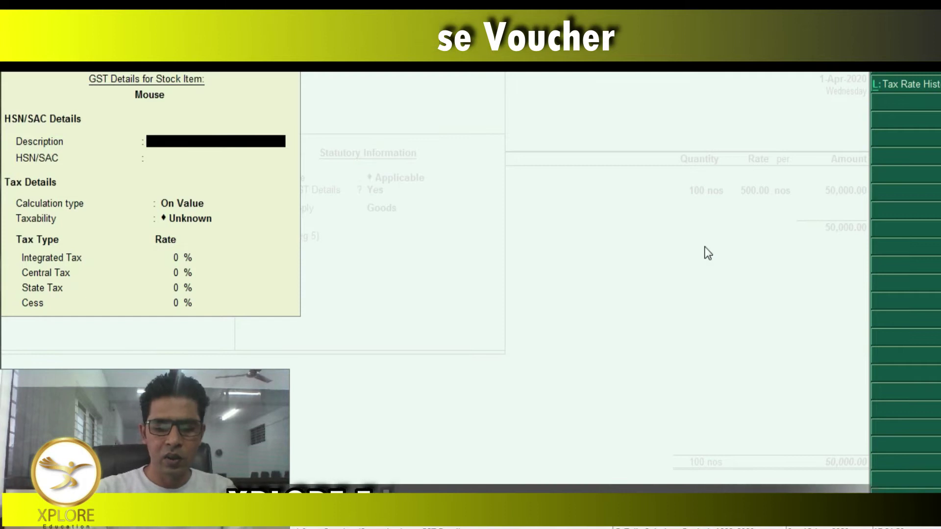
type("Compu")
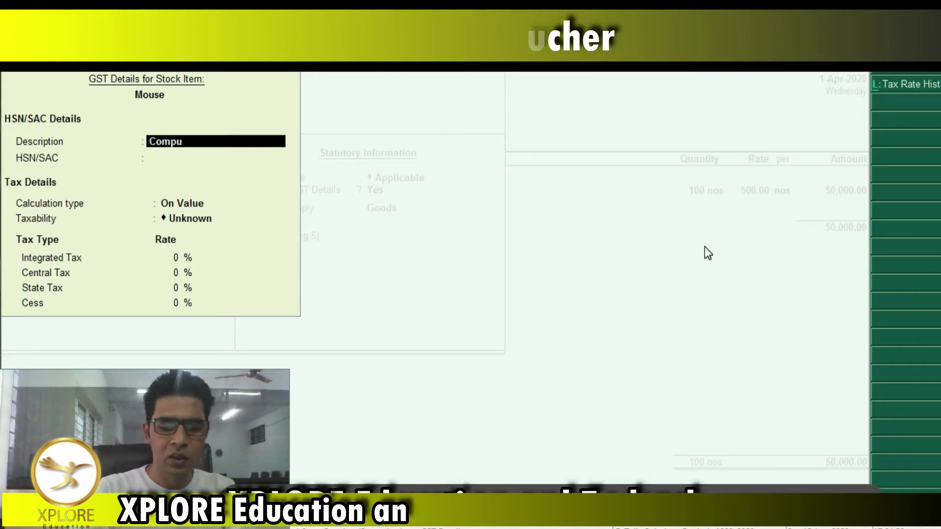
type("ter Parts")
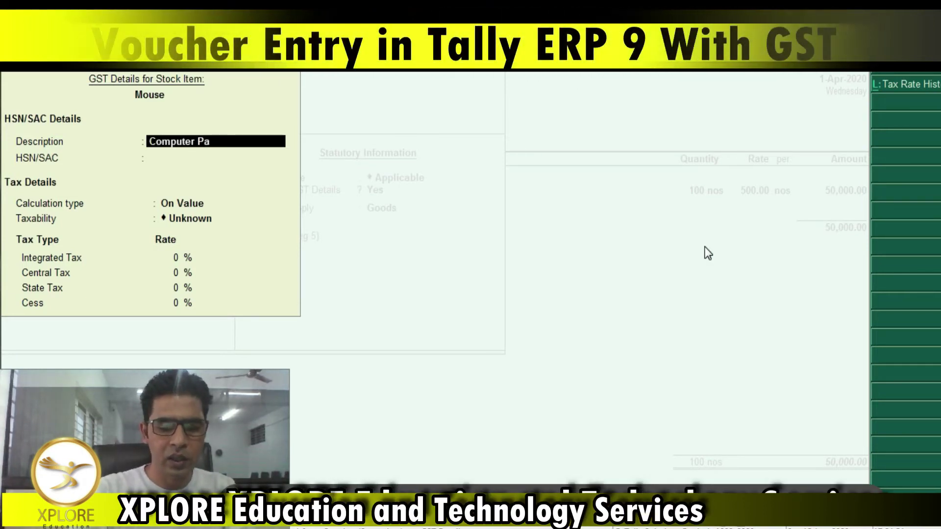
key("Return")
type("54231")
key("Return")
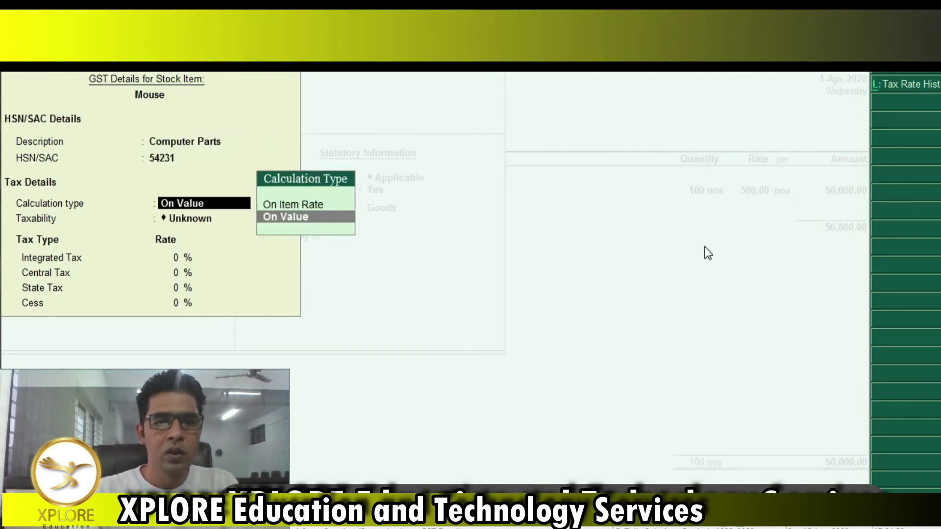
Step: Keep the calculation type On Value, set Mouse's taxability to Taxable and enter 12% integrated tax
key("Return")
key("Down")
key("Down")
key("Down")
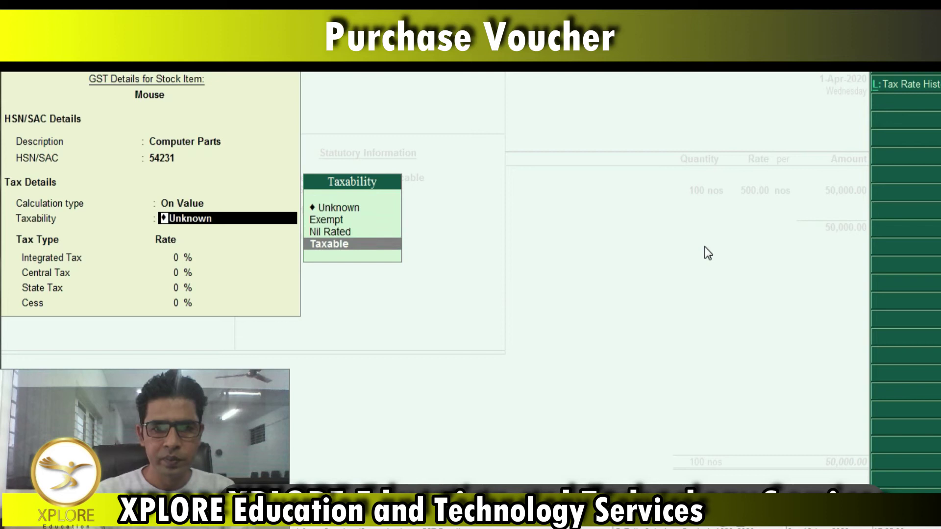
key("Return")
type("12")
key("Return")
key("Return")
key("Return")
key("Return")
Step: Keep Goods as the type of supply, leave the duty rate at 0 and save the Mouse item
key("Return")
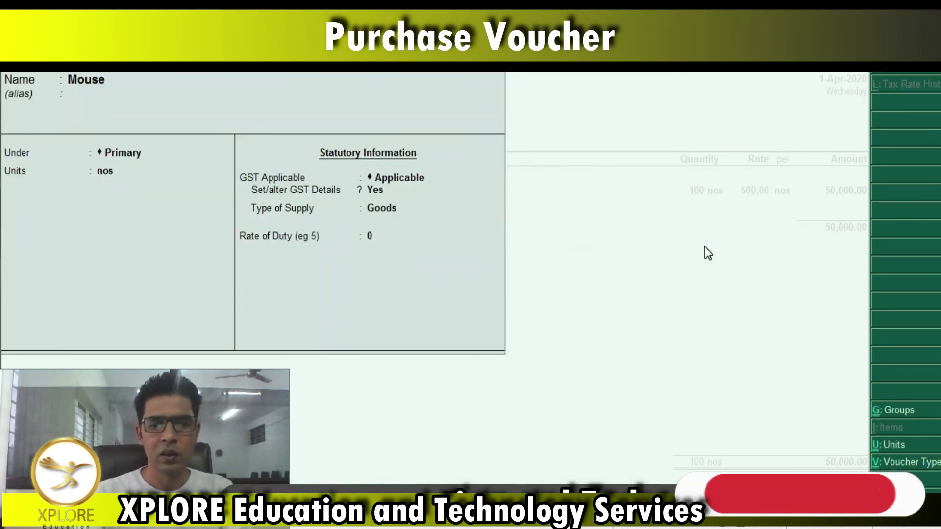
key("Return")
key("Return")
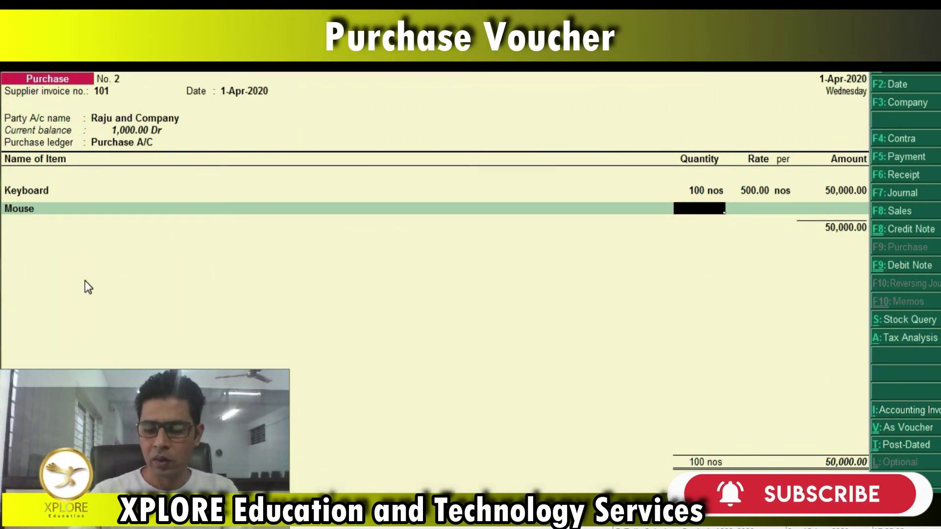
Step: Enter a quantity of 50 nos at a rate of 250 per nos for the Mouse line
type("50")
key("Return")
type("250")
key("Return")
key("Return")
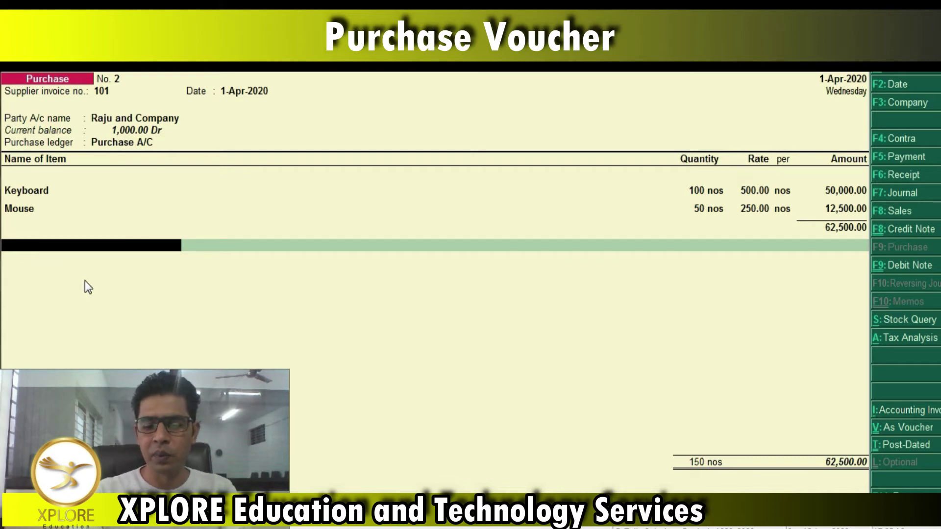
key("BackSpace")
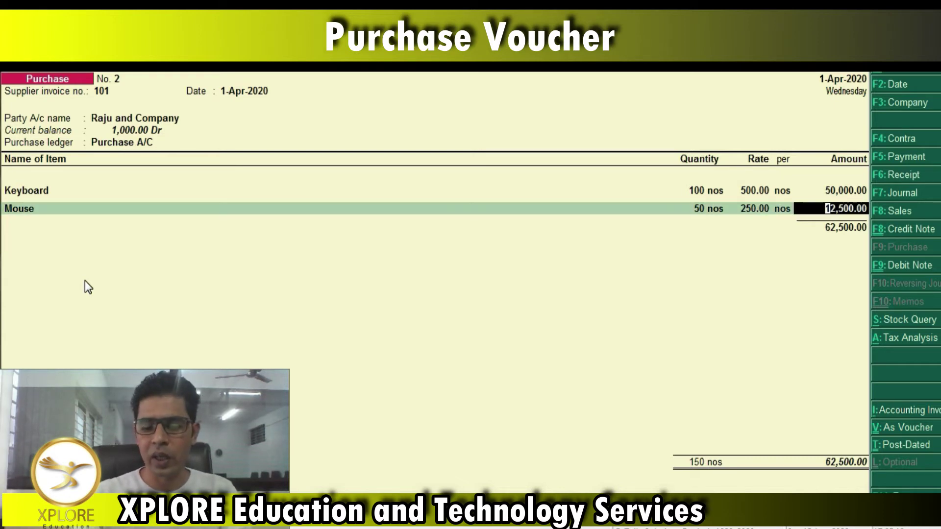
key("Return")
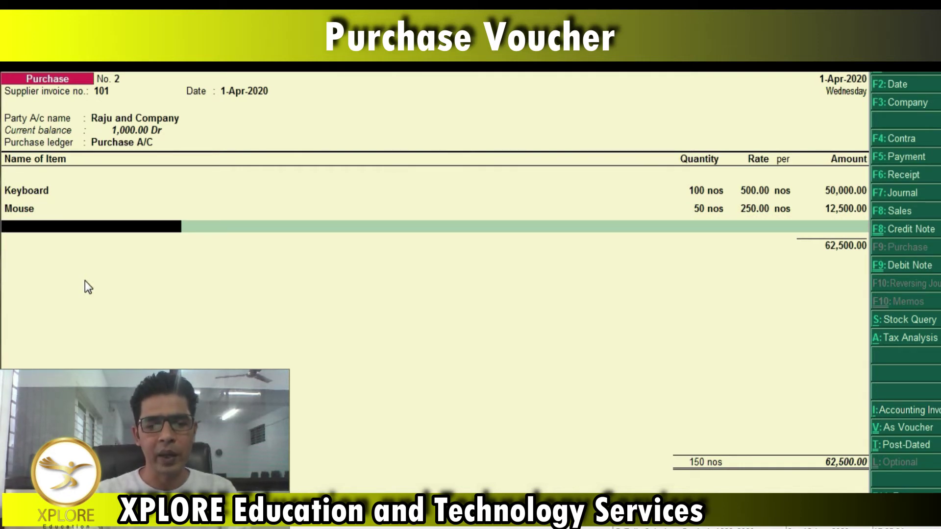
Step: End the item list and add the CGST and SGST ledgers with their calculated amounts
key("Return")
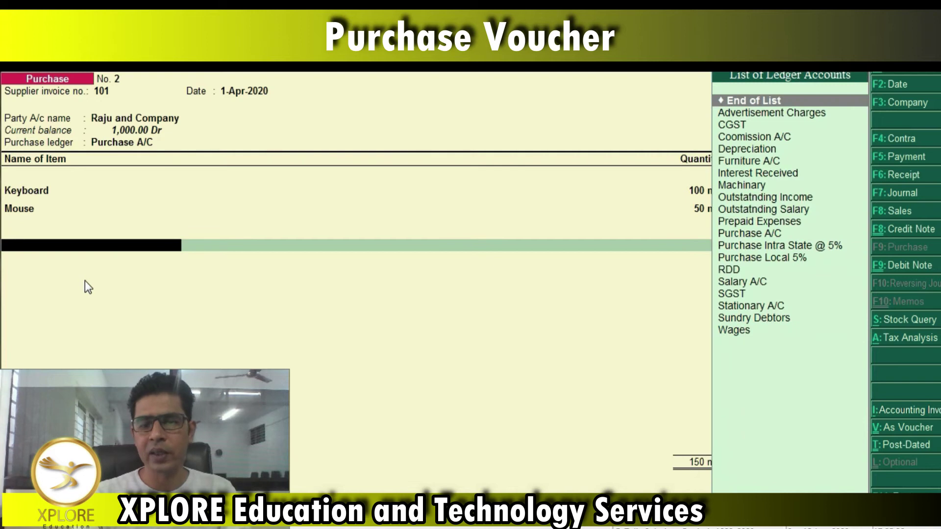
key("Down")
key("Down")
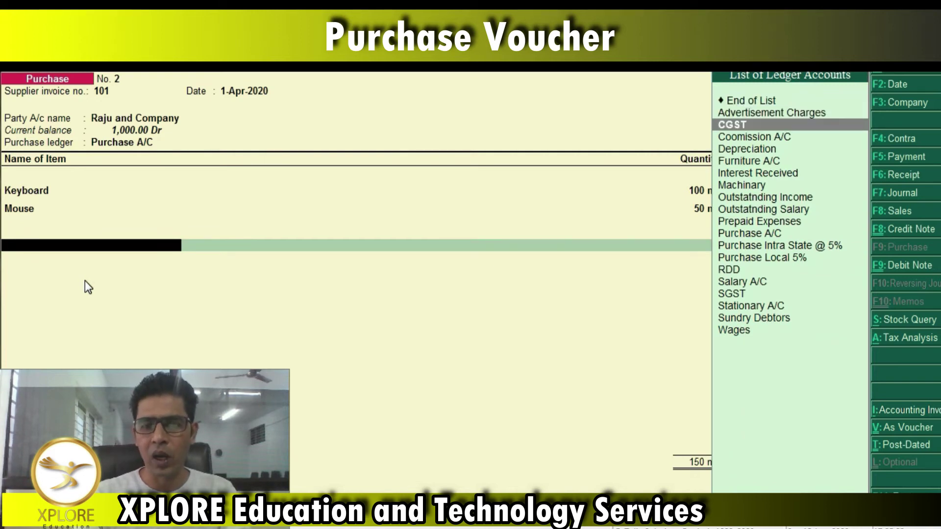
key("Return")
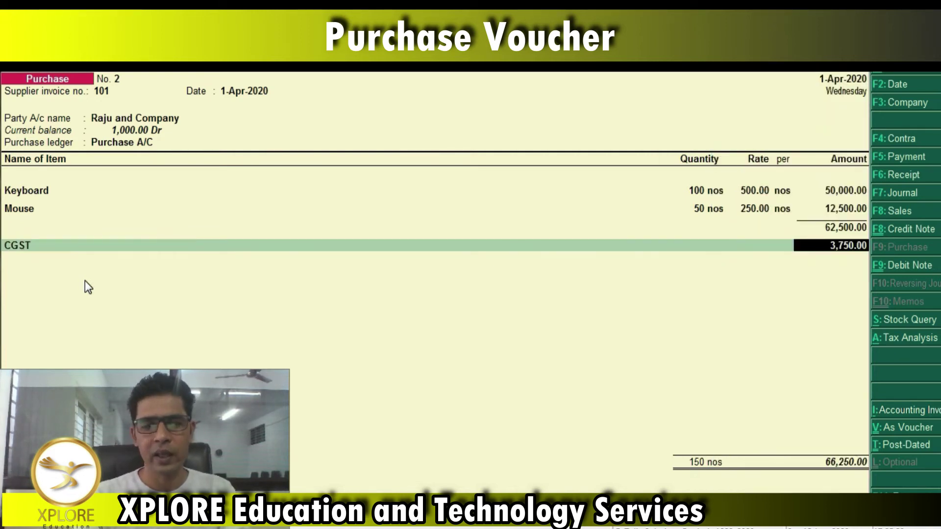
key("Return")
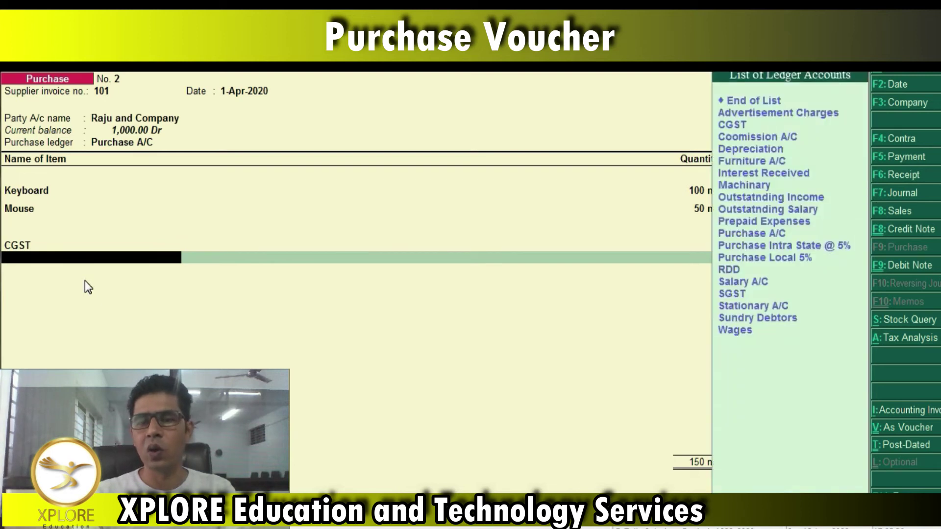
type("Sgs")
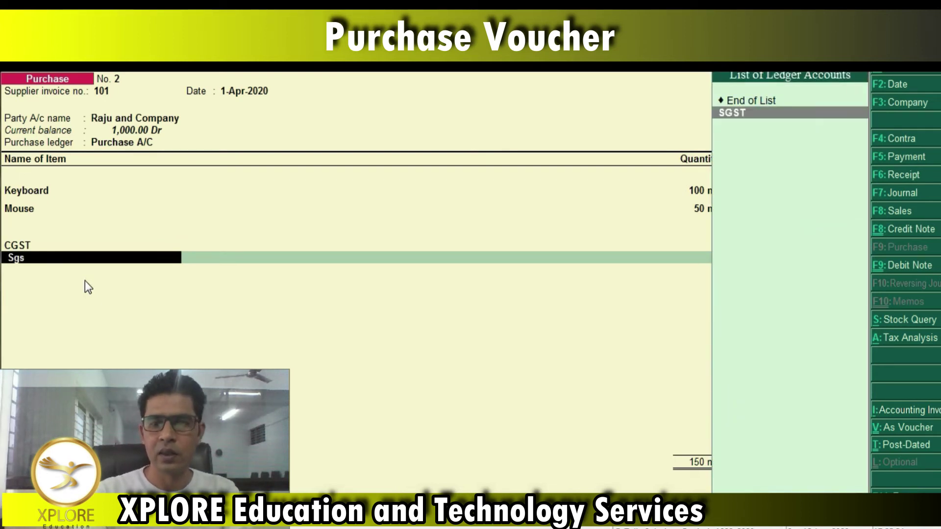
key("Return")
key("Return")
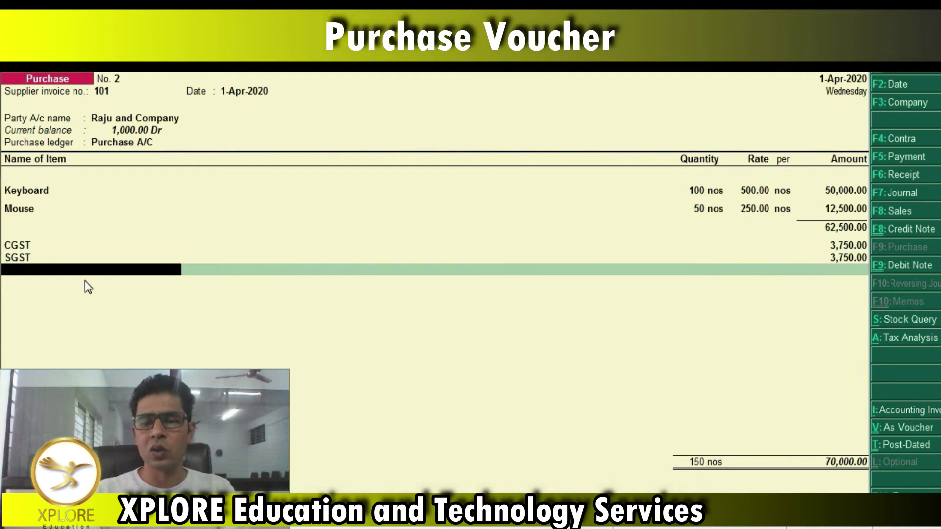
Step: End the ledger list and pass through the additional e-way bill details, keeping the Supply sub type, Tax Invoice document type and Regular vehicle type
key("Return")
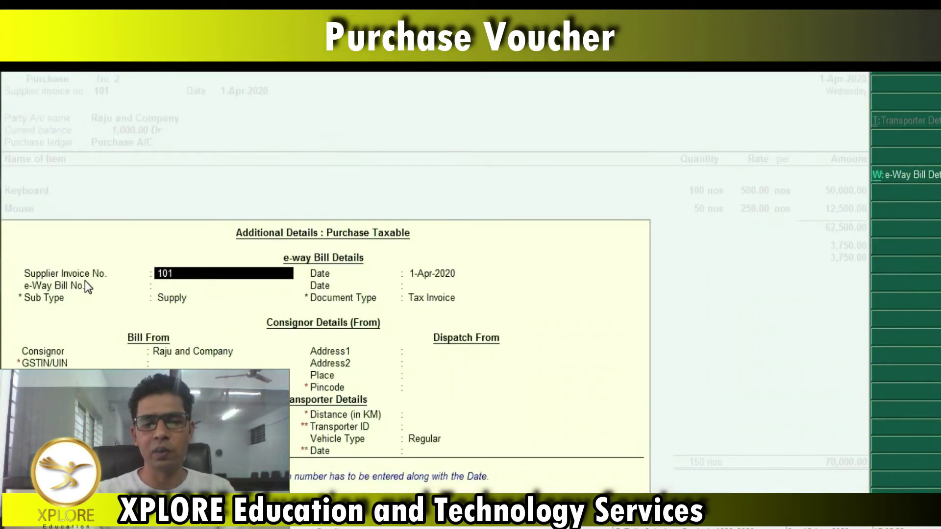
key("Return")
key("Return")
key("Return")
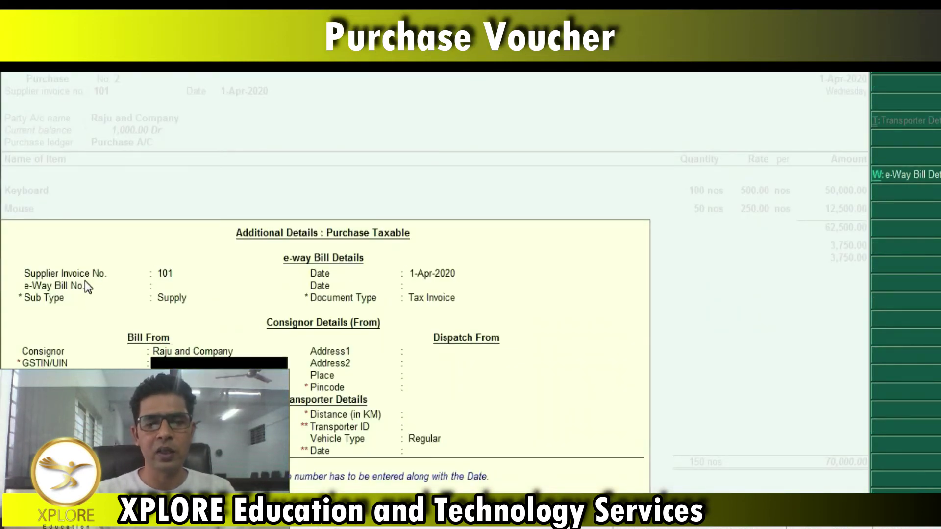
key("Return")
key("Return")
key("Return")
key("Return")
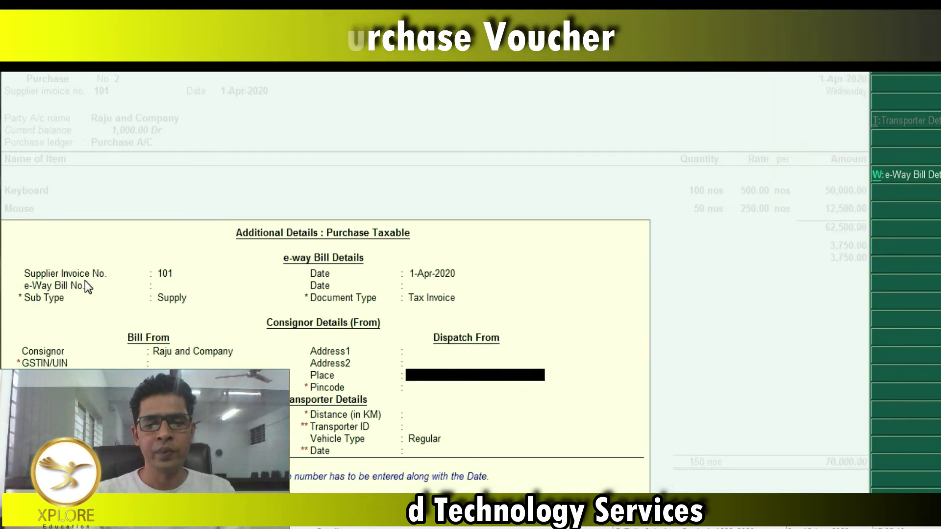
key("Return")
key("Return")
key("Return")
key("Return")
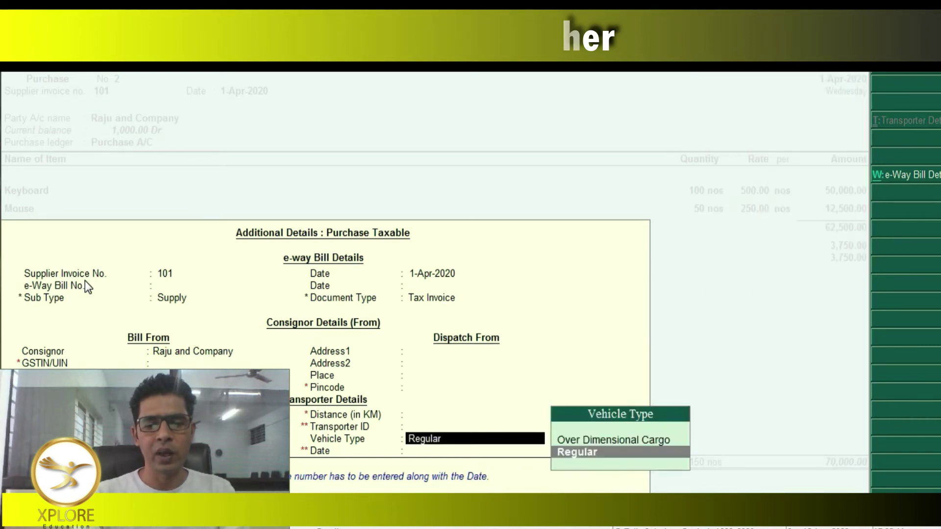
key("Return")
key("Return")
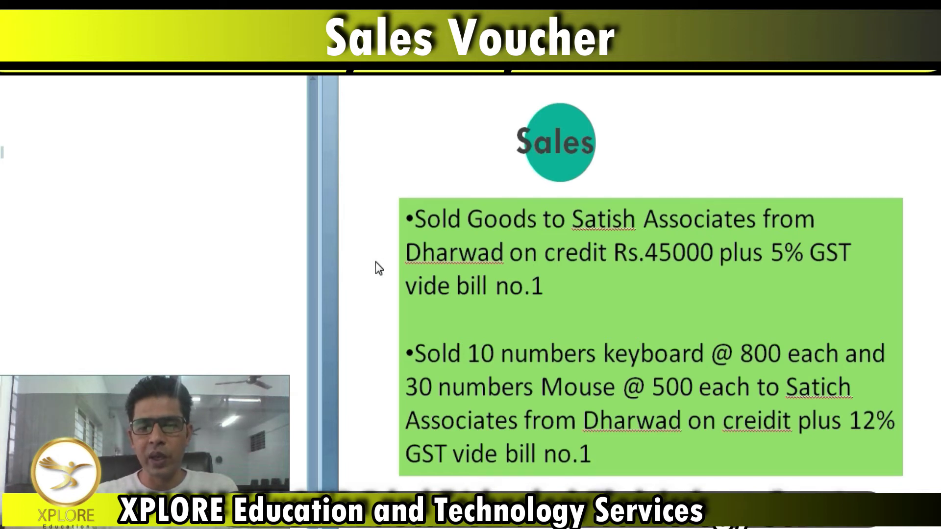
Step: Highlight the first sales exercise on the Sales slide, the goods sold on credit to Satish Associates
left_click_drag(422, 218, 522, 290)
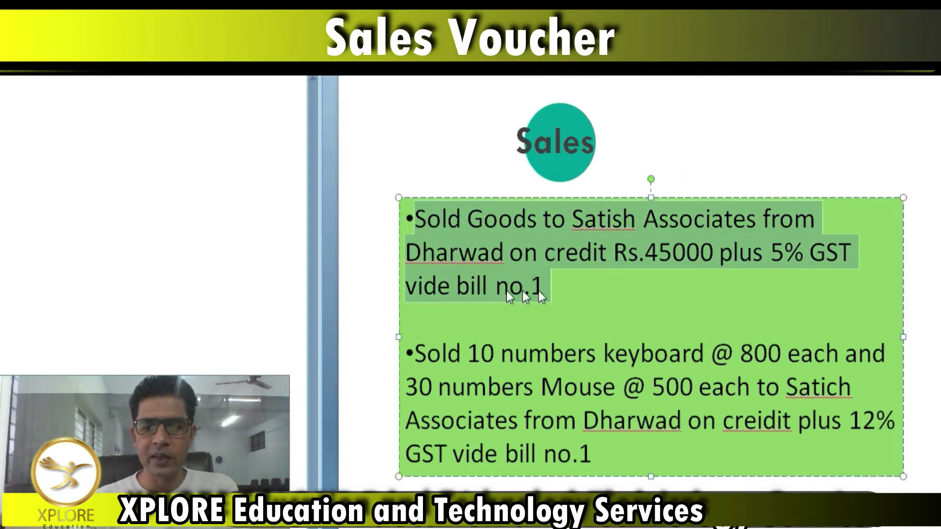
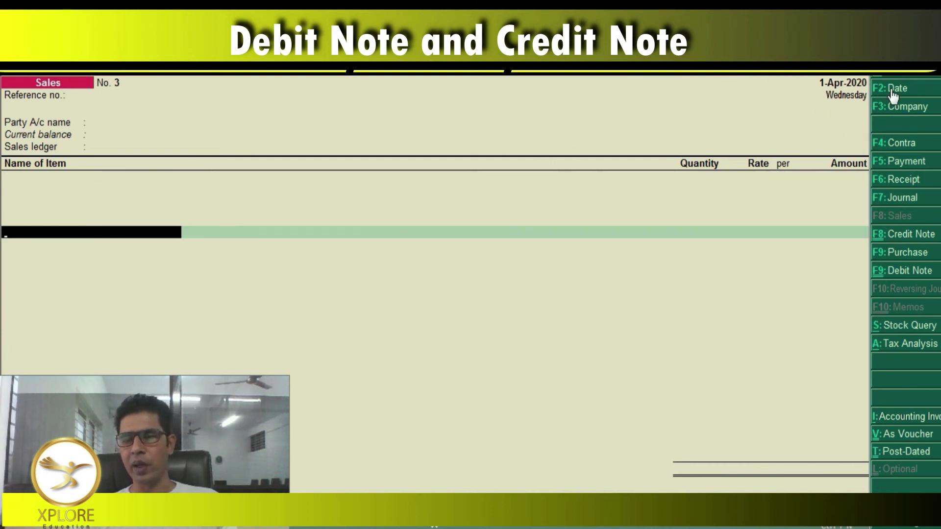
Step: Start a Debit Note voucher in accounting invoice mode, consulting the purchase return exercises on the Debit Note slide
left_click(906, 273)
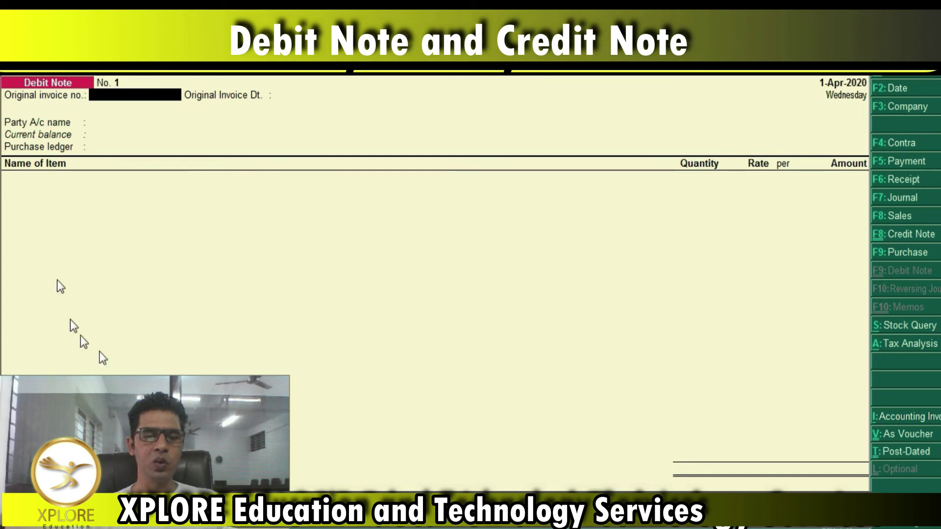
key("alt+Tab")
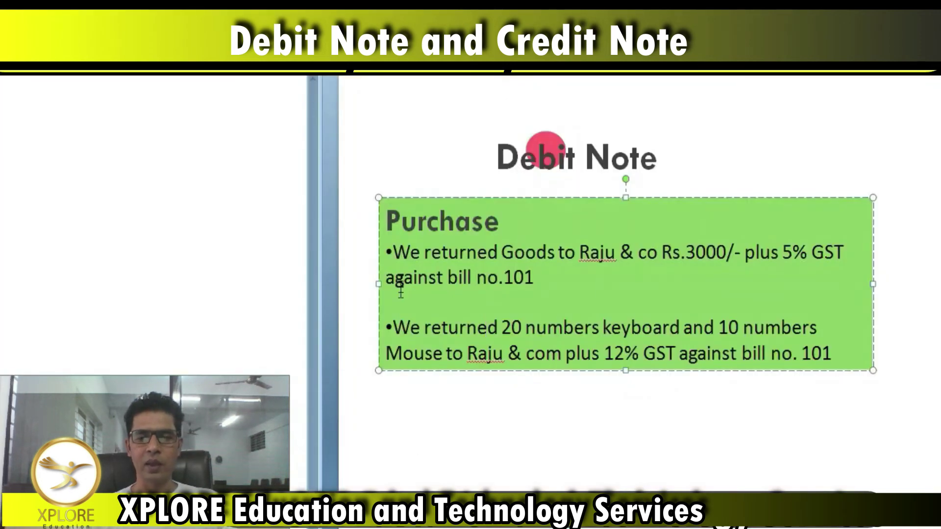
left_click(487, 330)
key("alt+Tab")
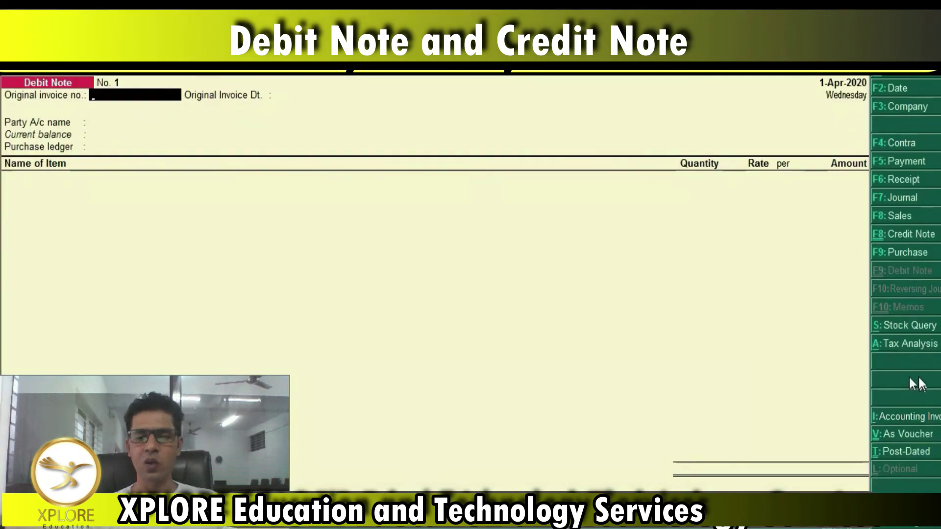
left_click(917, 420)
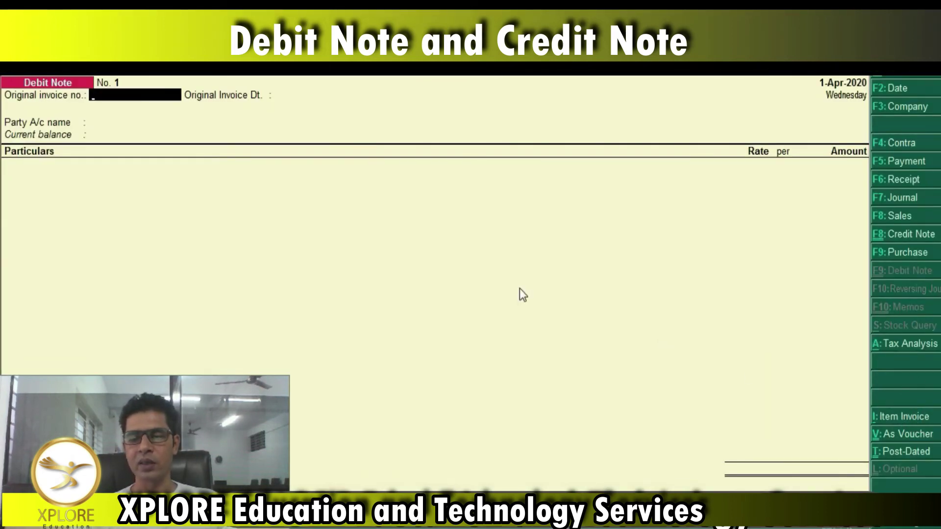
Step: Enter original invoice number 101 dated 1-Apr-2020 and choose Raju and Company as the party account
type("101")
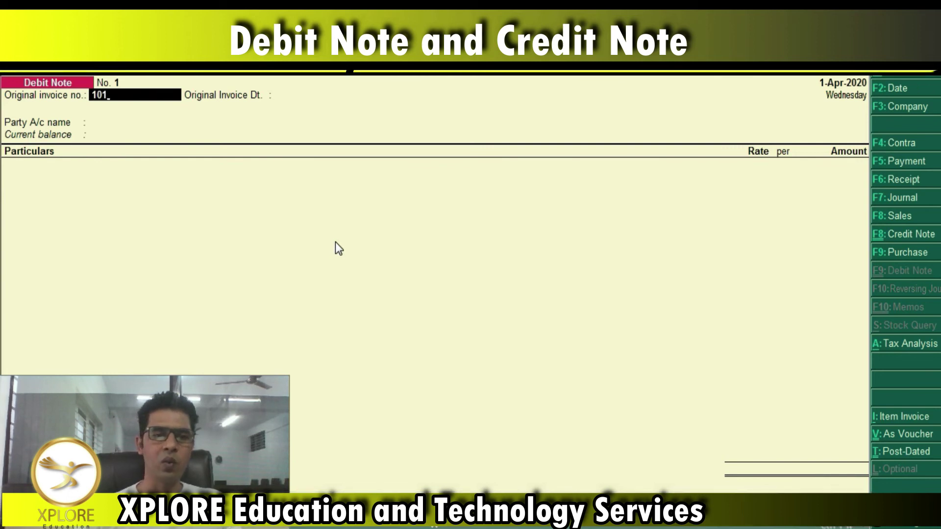
key("Return")
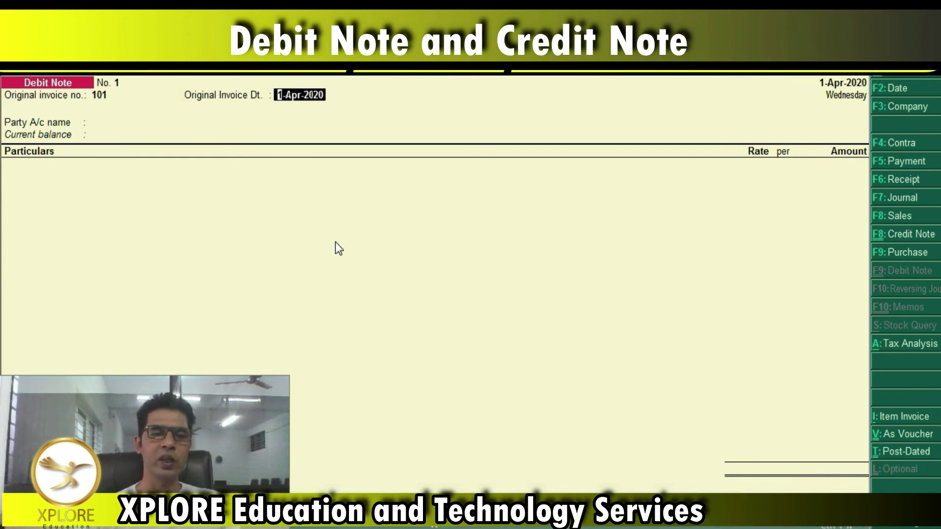
key("Return")
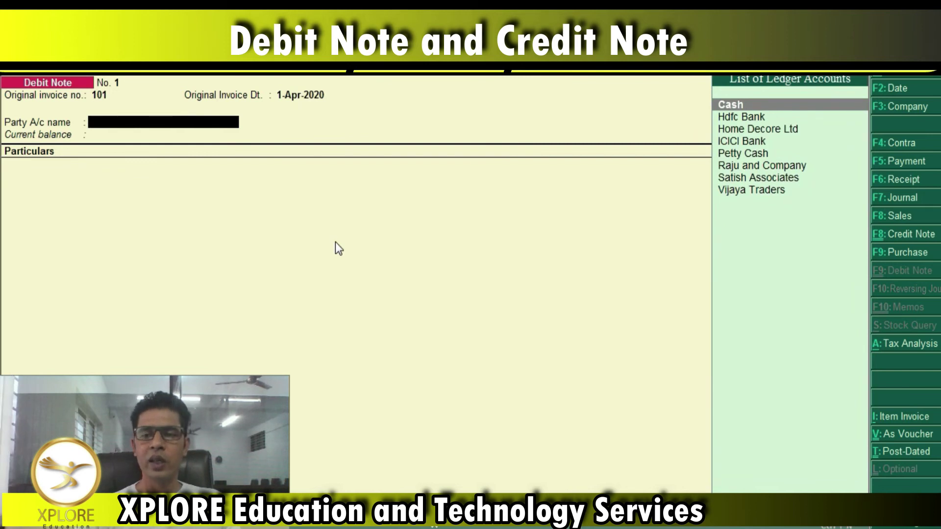
key("Down")
key("Down")
key("Down")
key("Down")
key("Down")
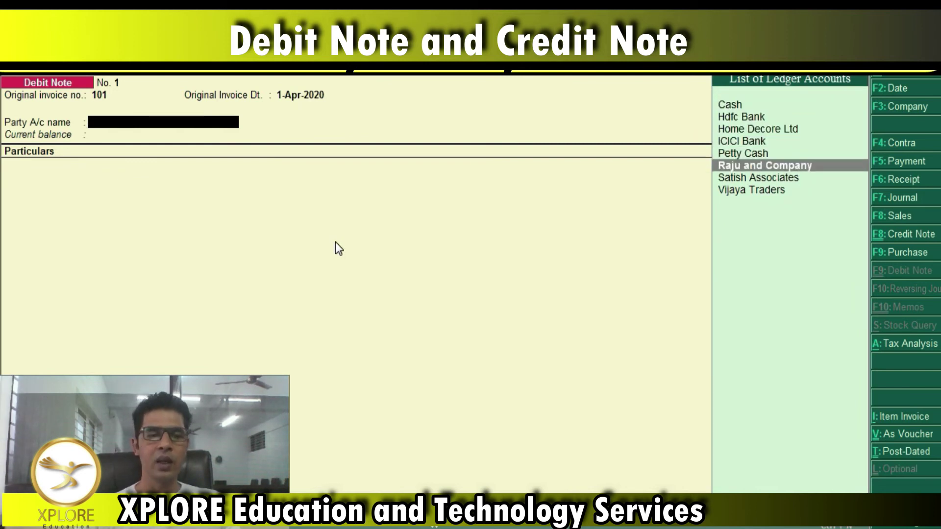
key("Return")
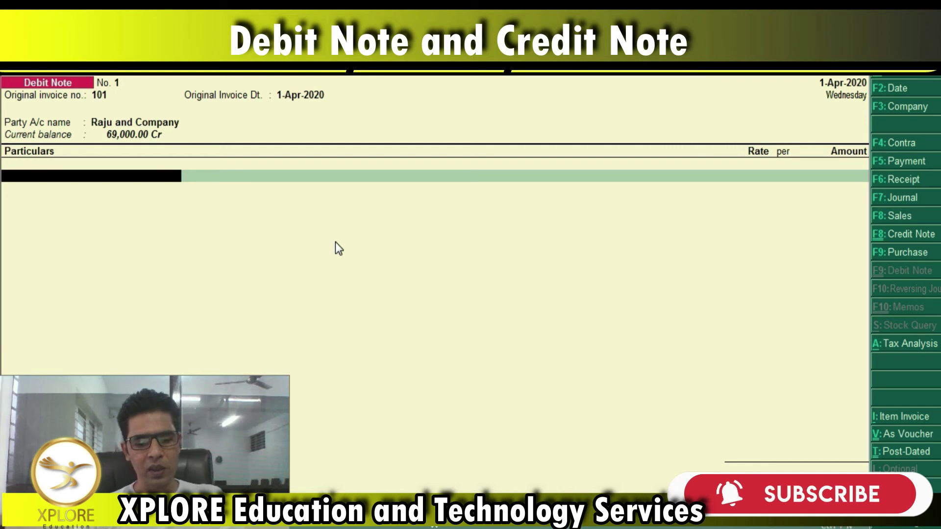
Step: Create a new ledger named Purchase Return A/C from within the voucher and place it under Purchase Accounts
key("alt+c")
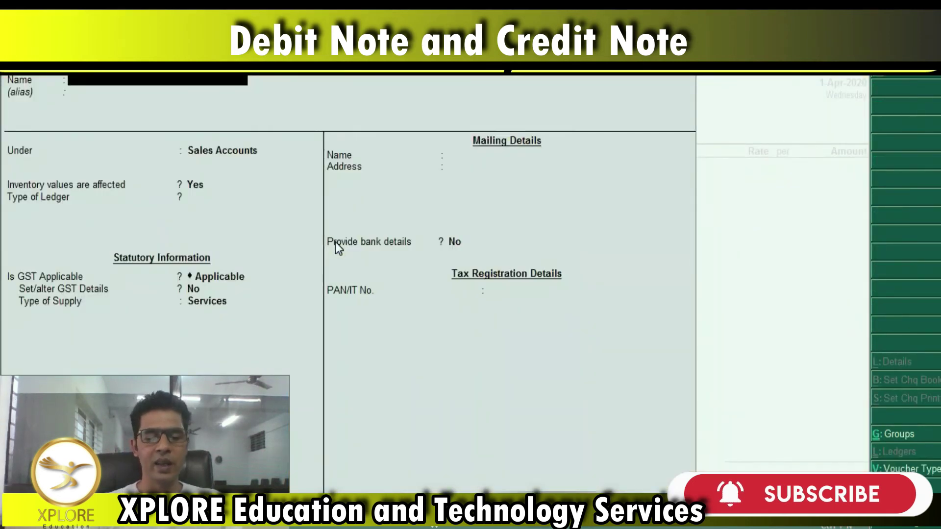
type("Purc")
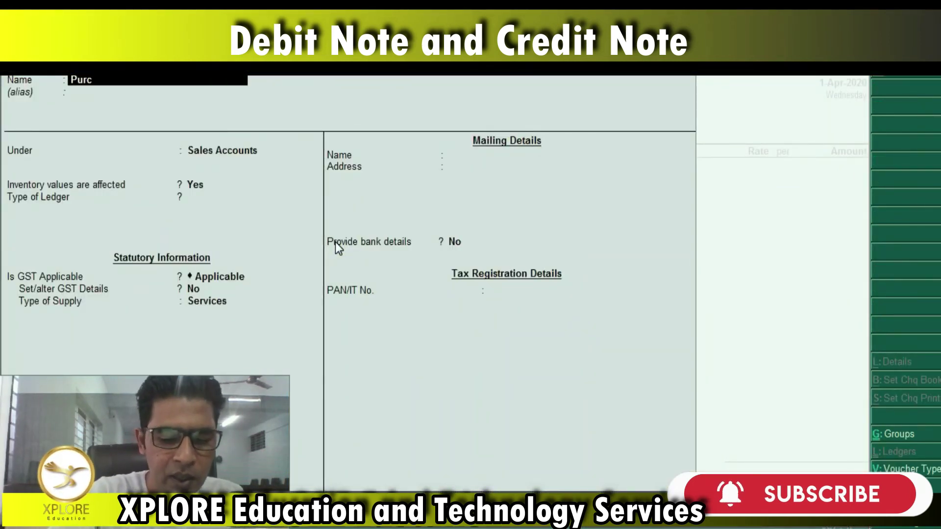
type("hase Return A/C")
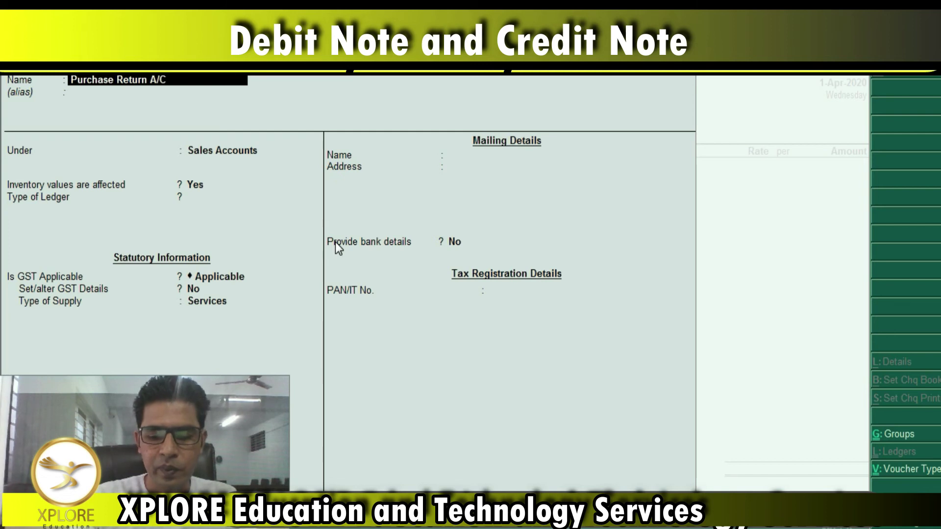
key("Return")
key("Return")
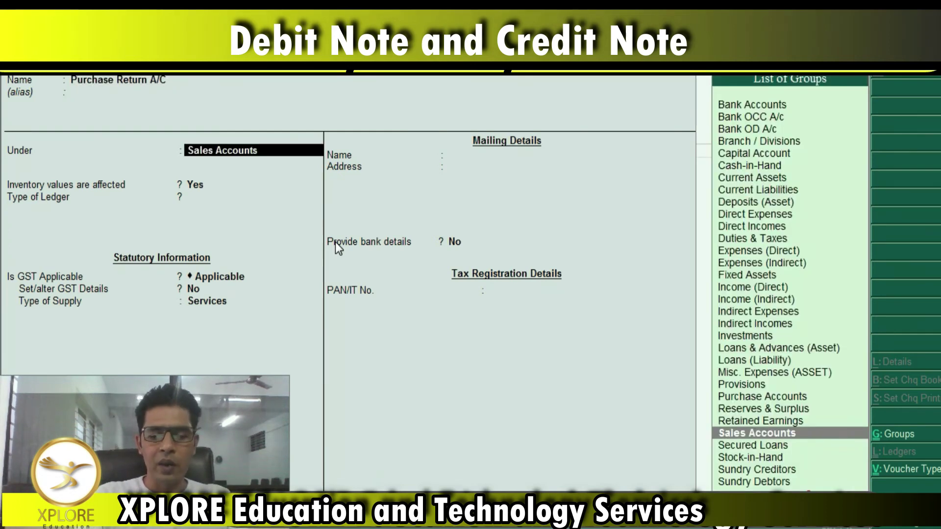
type("Purchase")
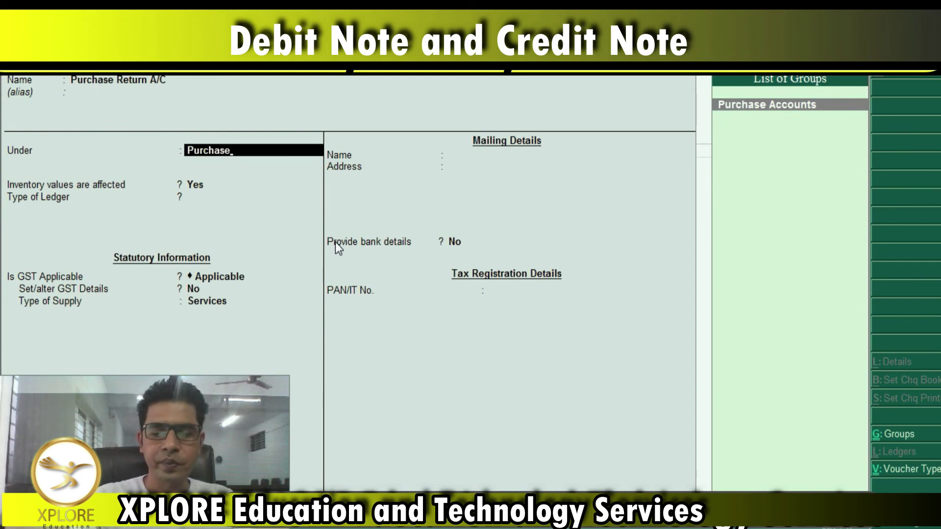
key("Return")
key("Return")
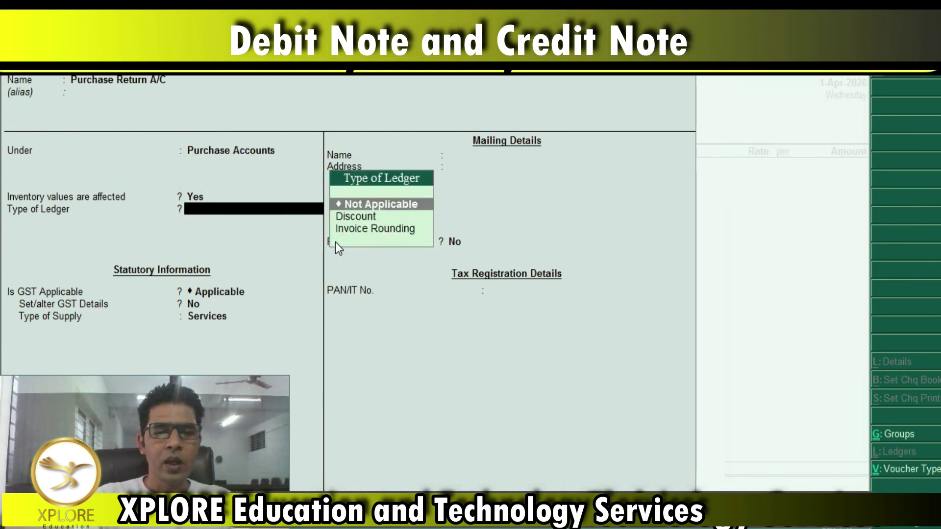
Step: Set Inventory values are affected to No, choose Not Applicable as the ledger type and keep GST Applicable
key("BackSpace")
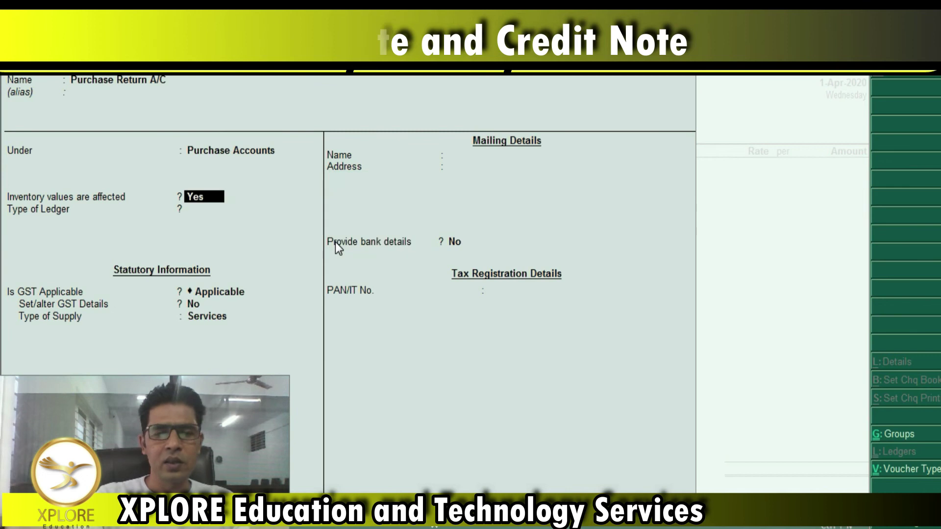
type("n")
key("Return")
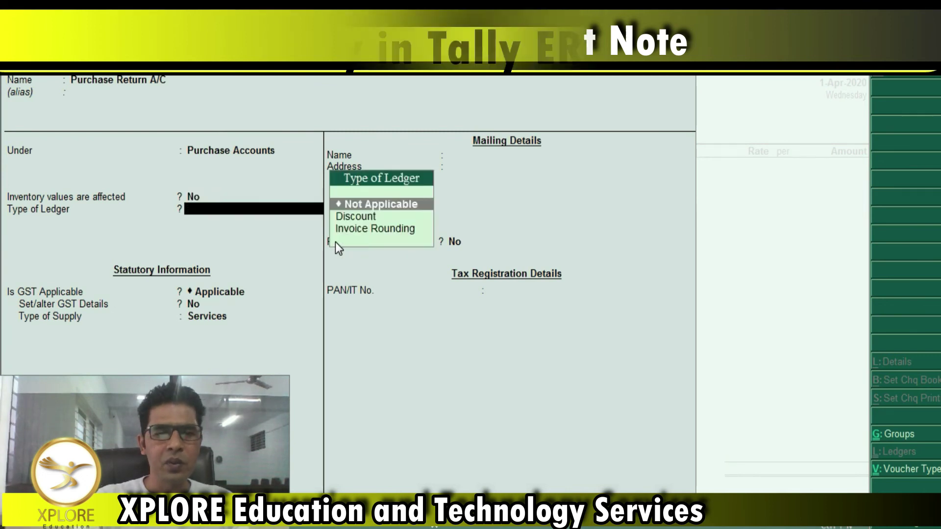
key("Return")
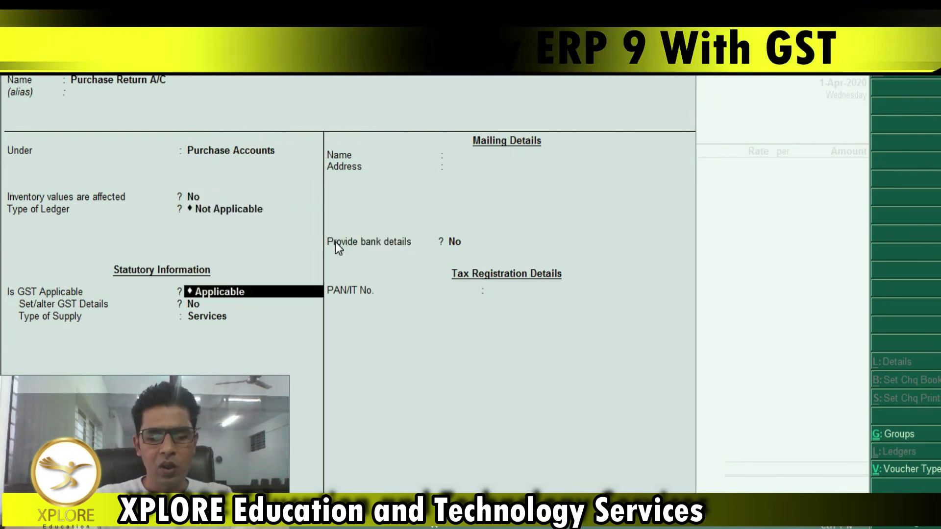
key("Return")
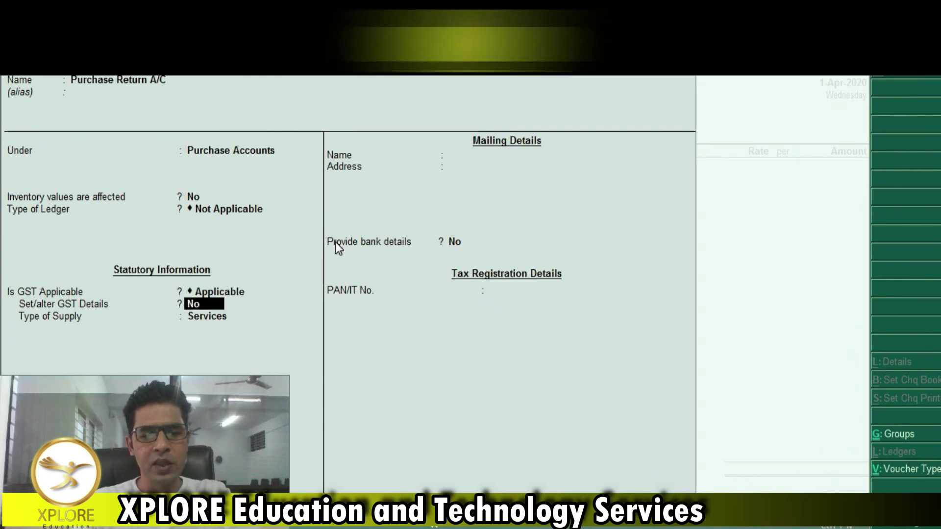
Step: Set Set/alter GST Details to Yes for the ledger and leave the description and HSN/SAC blank
type("n")
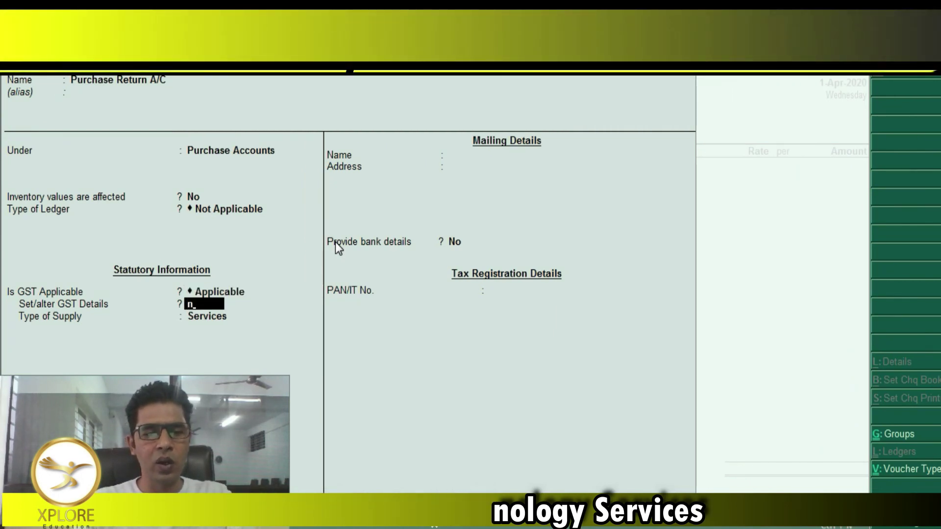
key("BackSpace")
type("y")
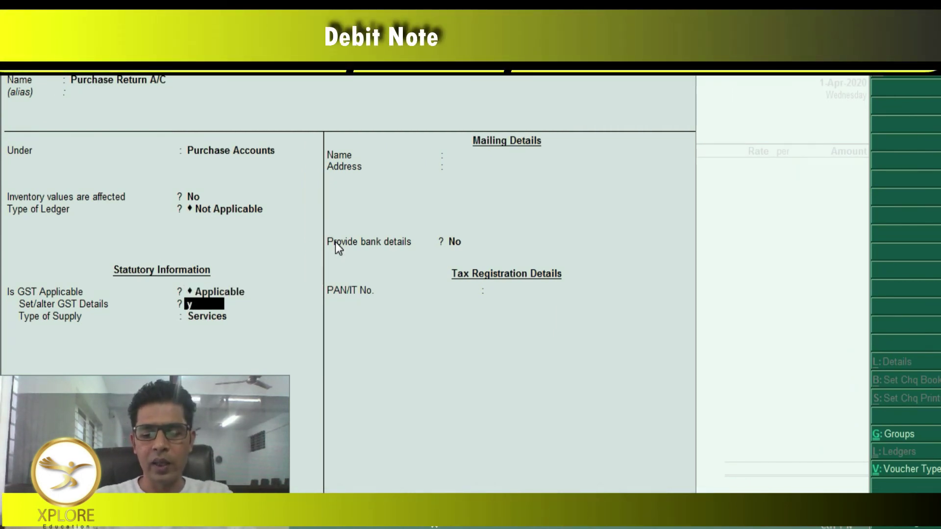
key("Return")
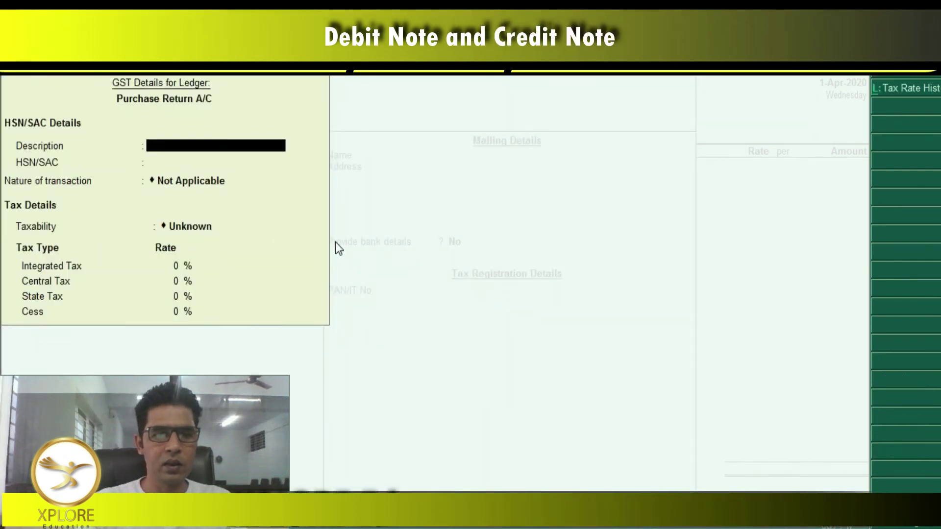
key("Return")
key("Return")
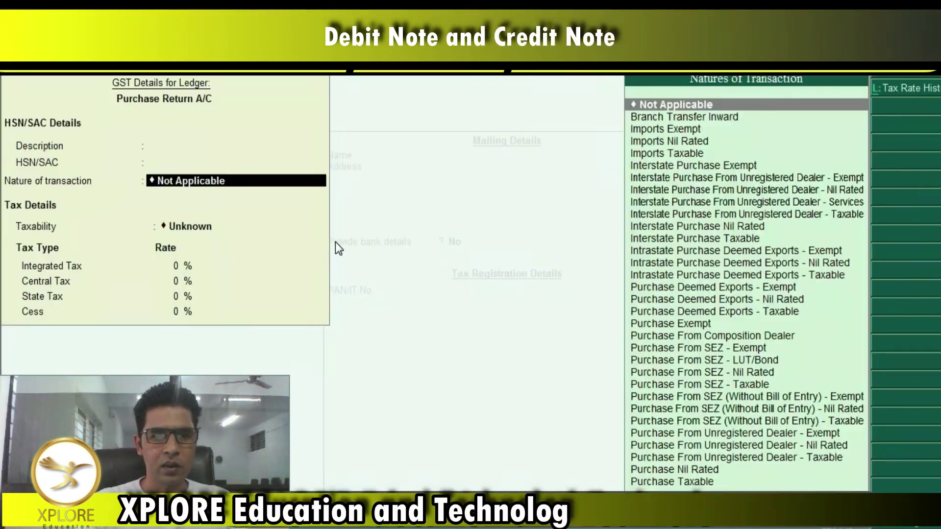
type("In")
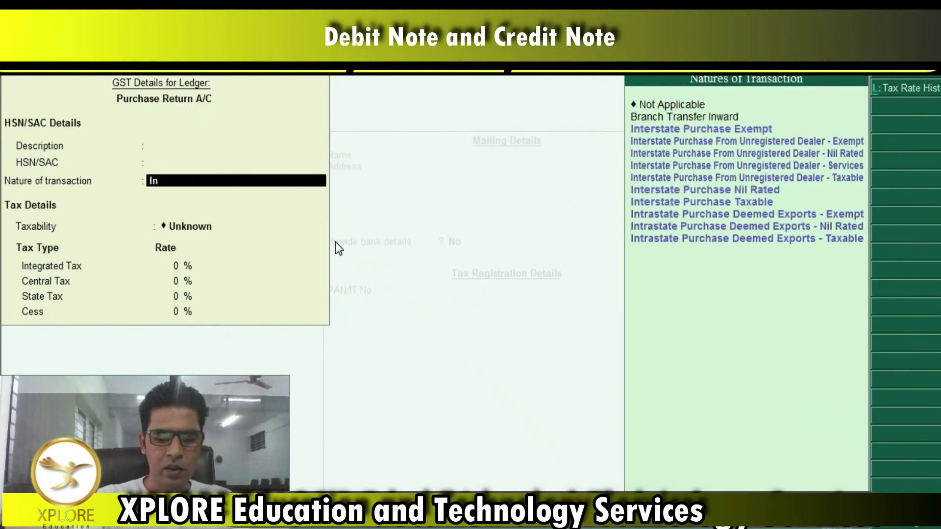
key("BackSpace")
key("BackSpace")
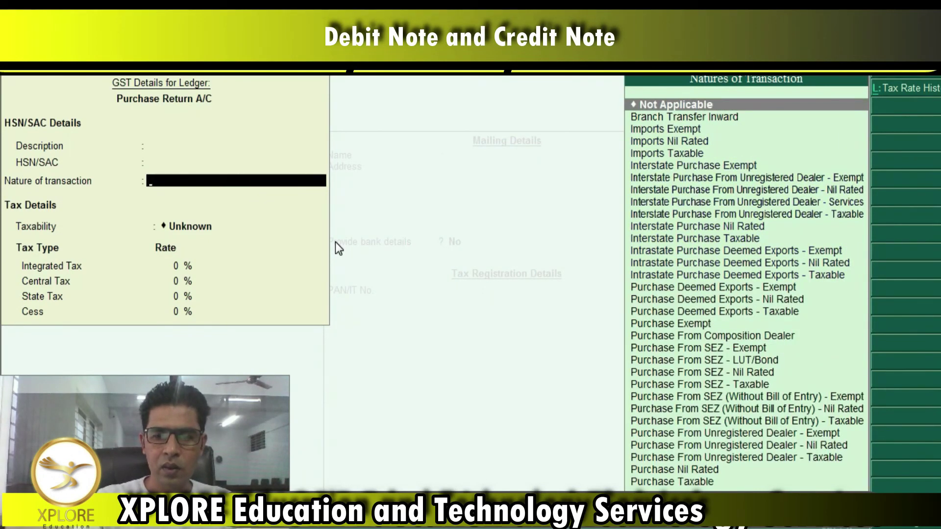
Step: Choose Purchase Taxable as the ledger's nature of transaction
key("Down")
key("Down")
key("Down")
key("Down")
key("Down")
key("Down")
key("Down")
key("Down")
key("Down")
key("Down")
key("Down")
key("Down")
key("Down")
key("Down")
key("Down")
key("Down")
key("Down")
key("Down")
key("Down")
key("Down")
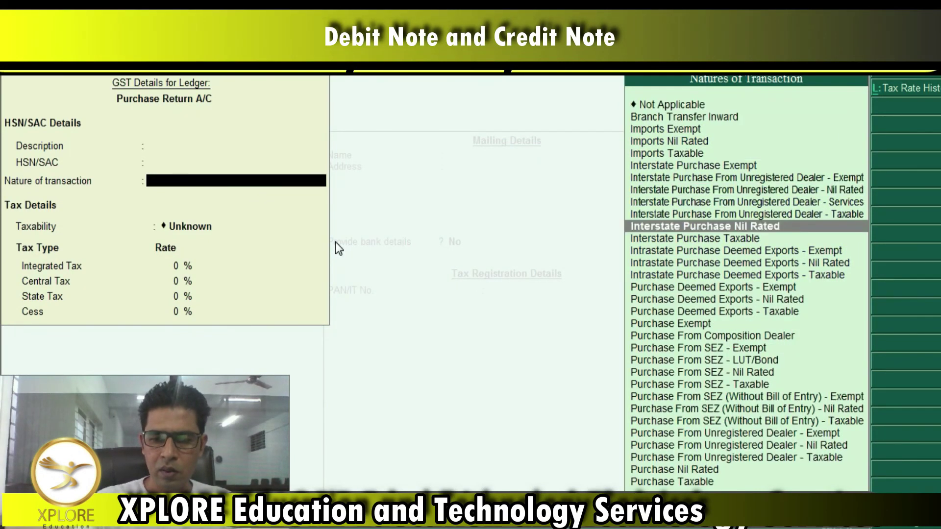
key("Return")
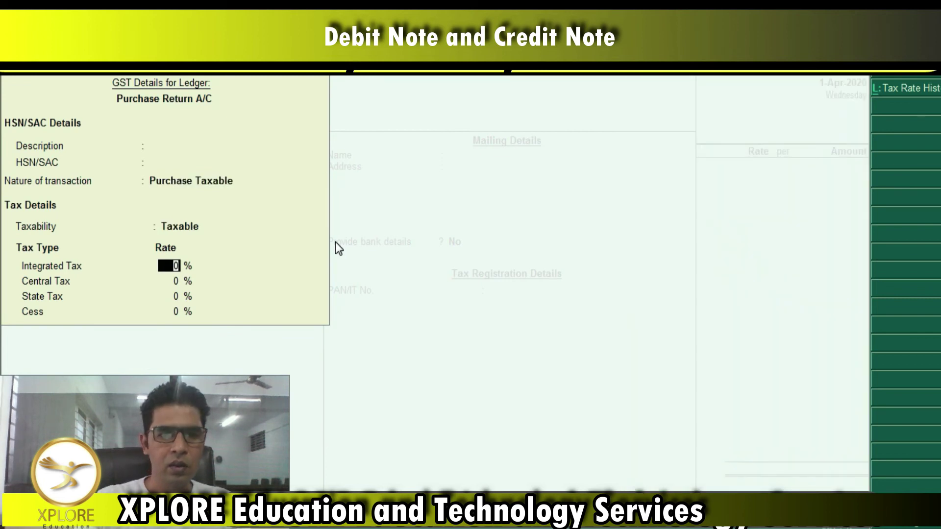
Step: Enter 5% integrated tax for the ledger and accept the 2.50% central and state tax rates
type("5")
key("Return")
key("Return")
key("Return")
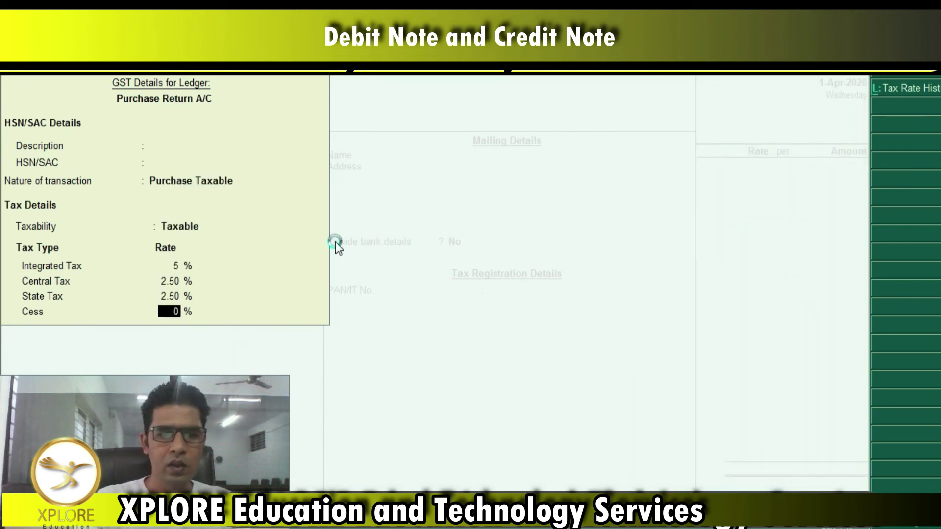
Step: Set the type of supply to Goods for the Purchase Return A/C ledger and save the ledger
key("Return")
key("Up")
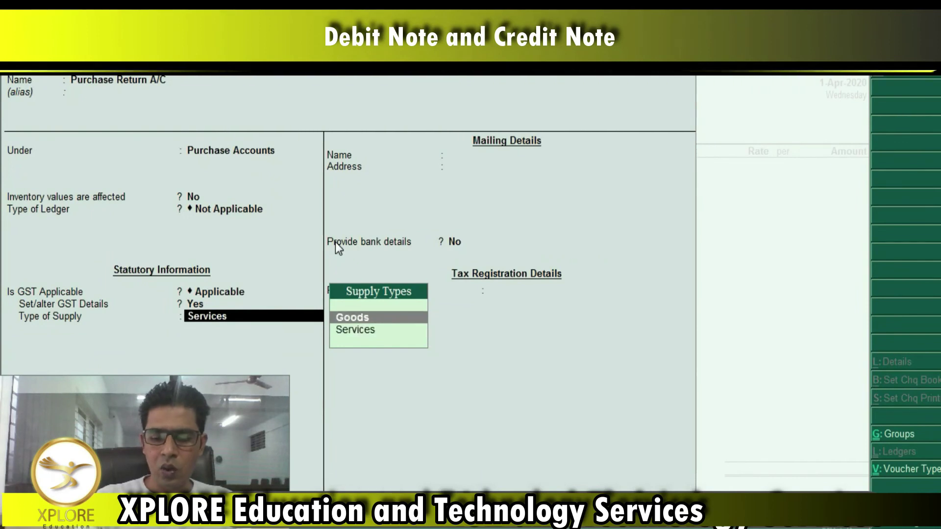
key("Return")
key("Return")
key("Return")
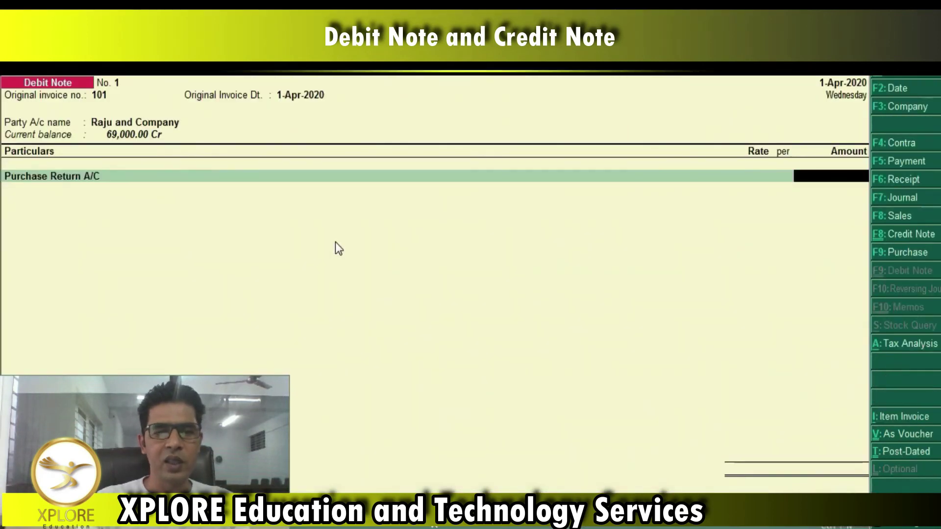
Step: Enter 3000 as the Purchase Return A/C amount and add the CGST ledger to the debit note
type("3000")
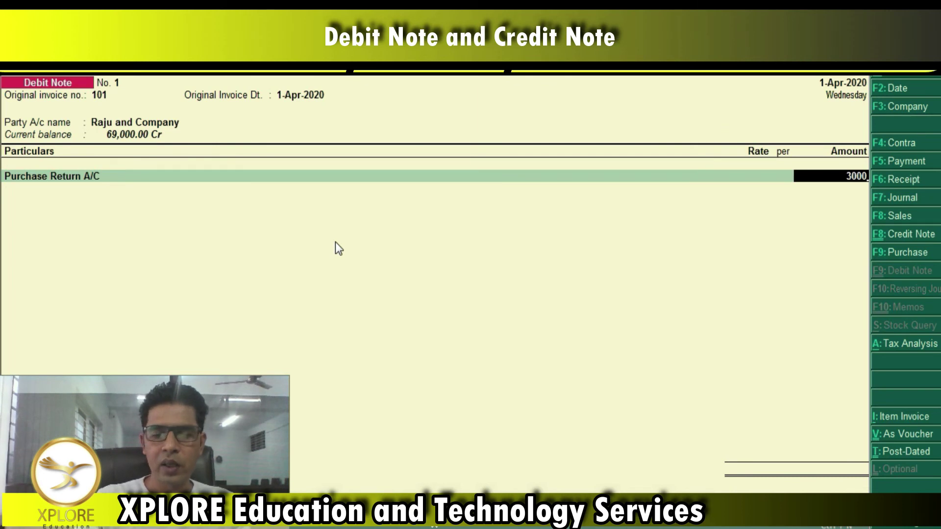
key("Return")
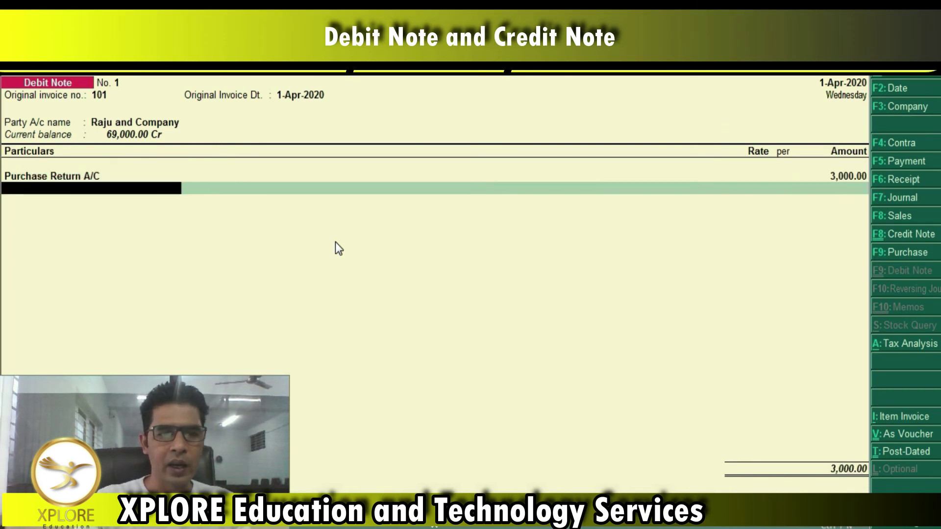
type("C")
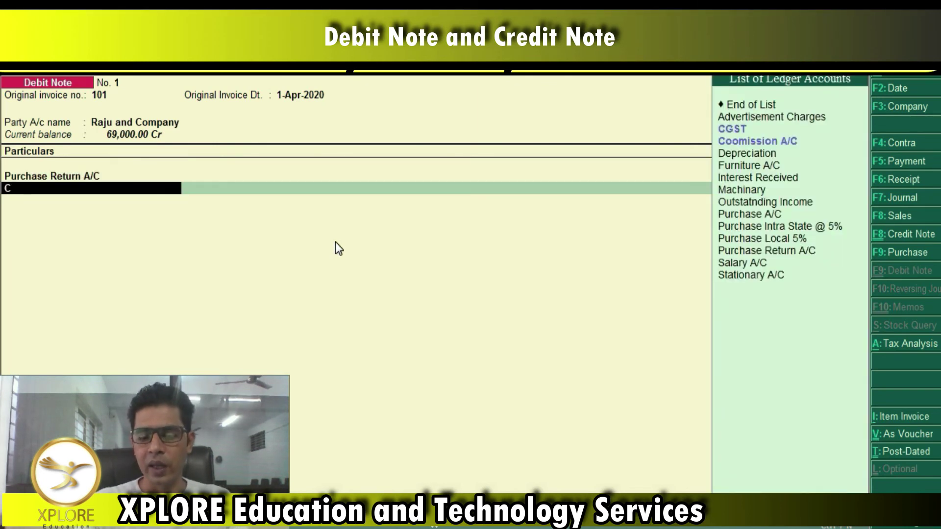
key("Return")
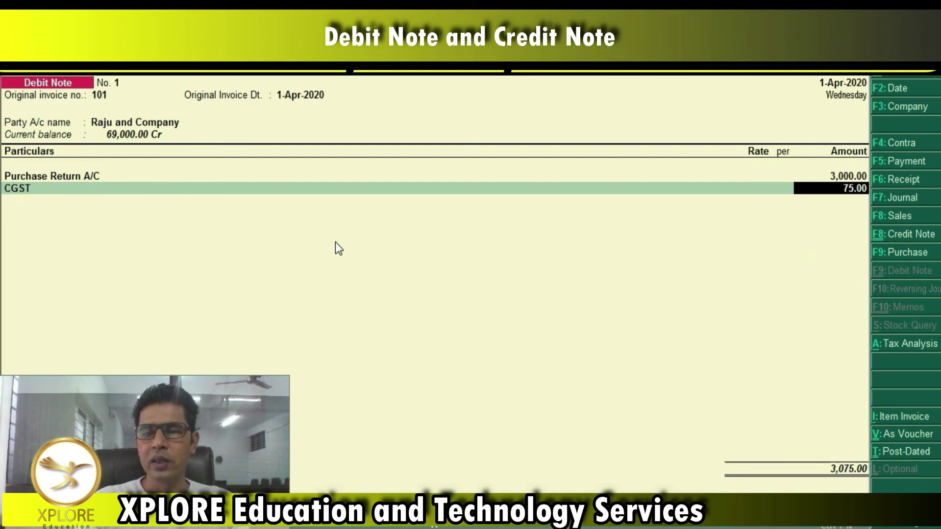
key("Return")
Step: Add the SGST ledger to the debit note and save the voucher
type("Sg")
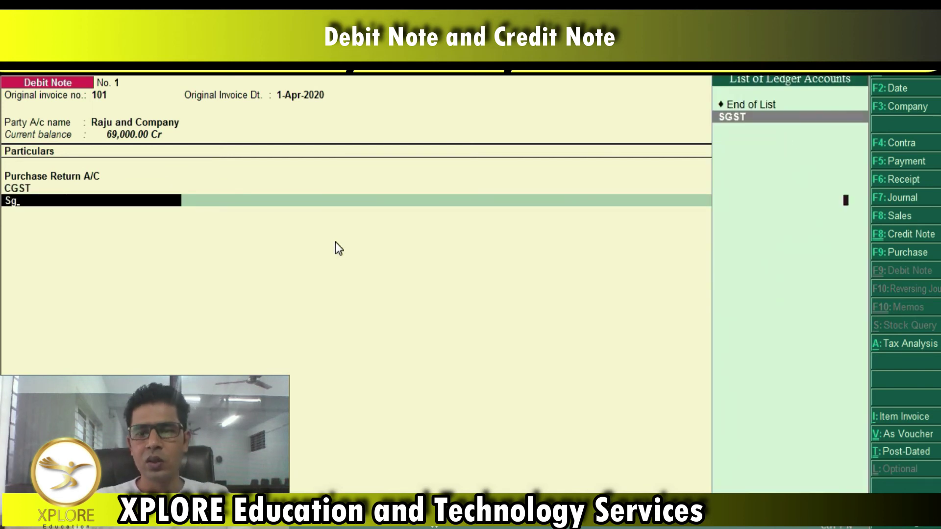
key("Return")
key("Return")
key("Return")
key("Return")
key("Return")
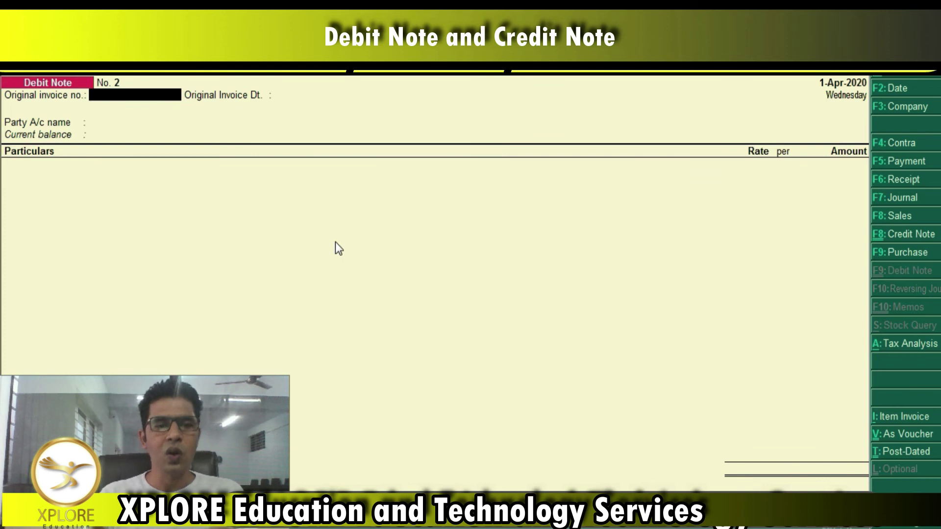
Step: Switch the new debit note to item invoice mode and enter original invoice number 101 dated 1-Apr-2020
key("alt+i")
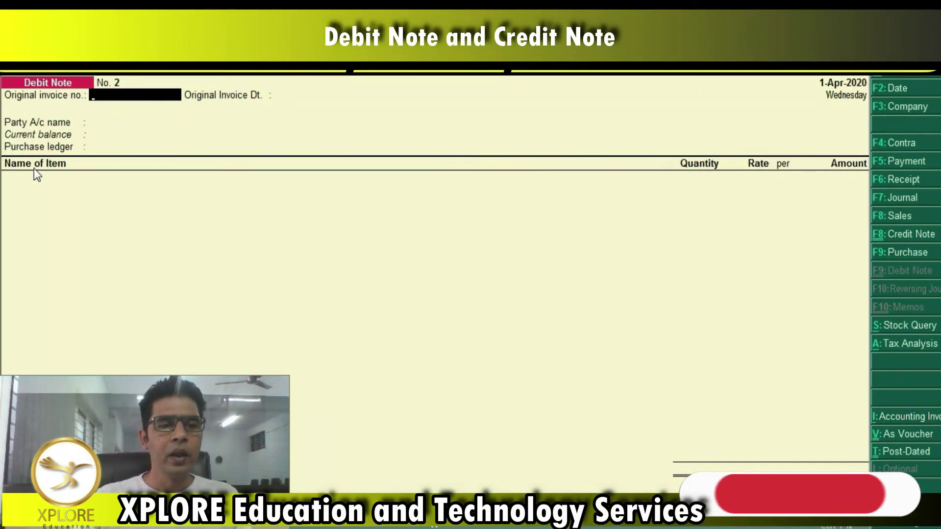
double_click(917, 416)
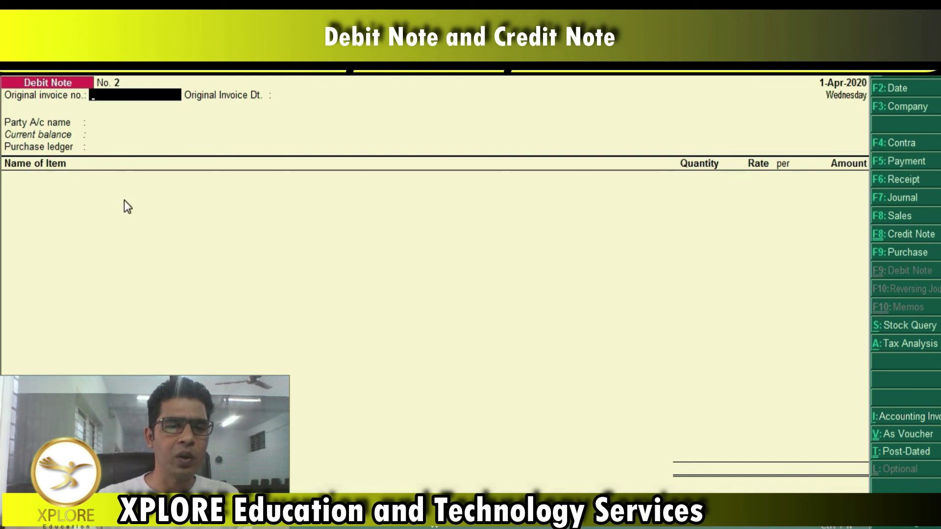
type("101")
key("Return")
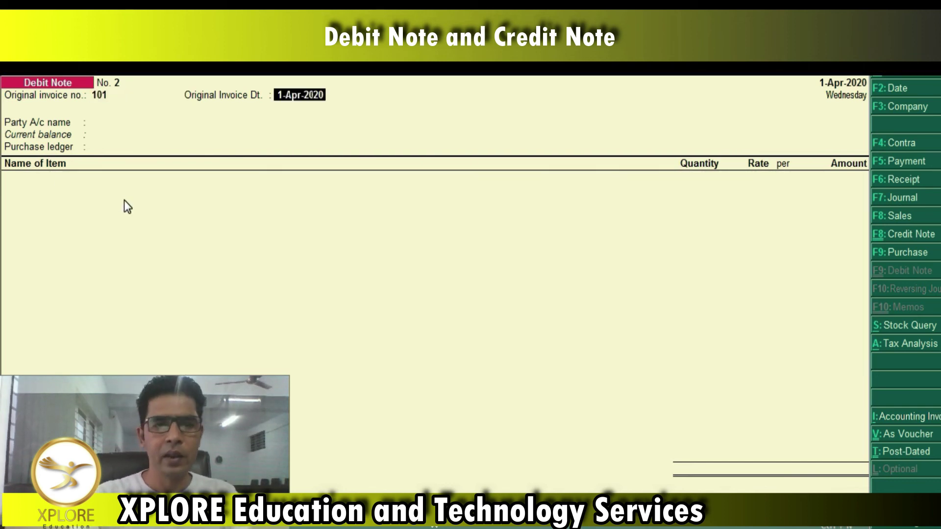
key("Return")
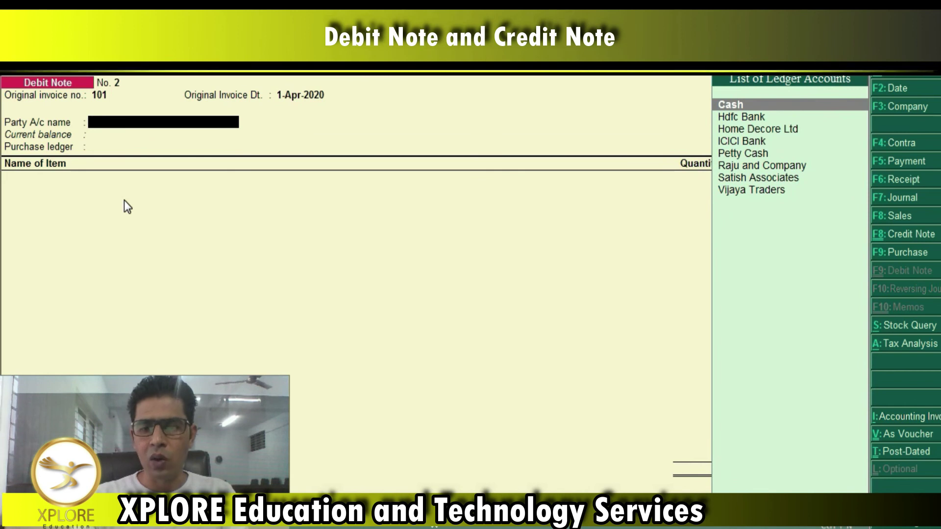
Step: Choose Raju and Company as the party account of the debit note
key("Down")
key("Down")
key("Down")
key("Down")
key("Down")
key("Return")
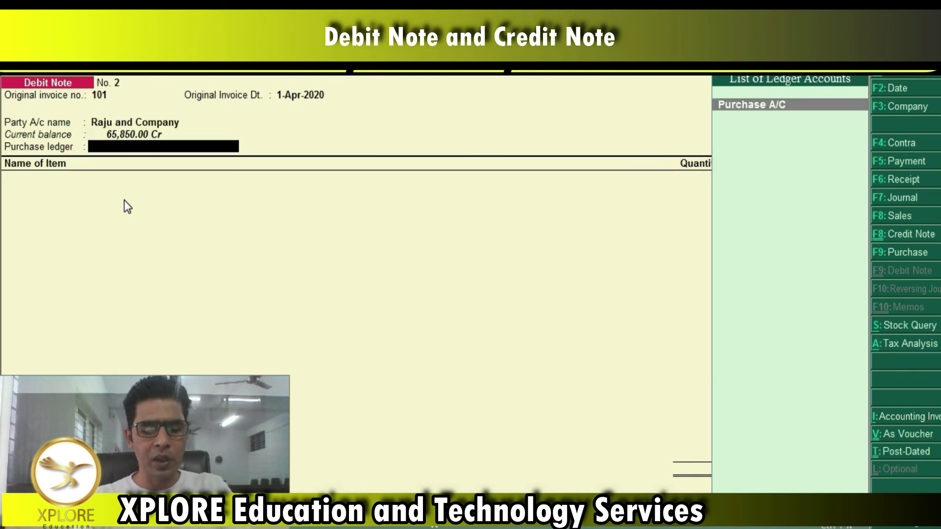
Step: Create a purchase ledger named Purchase Return11 without an alias from the debit note's purchase ledger field
key("alt+c")
type("P")
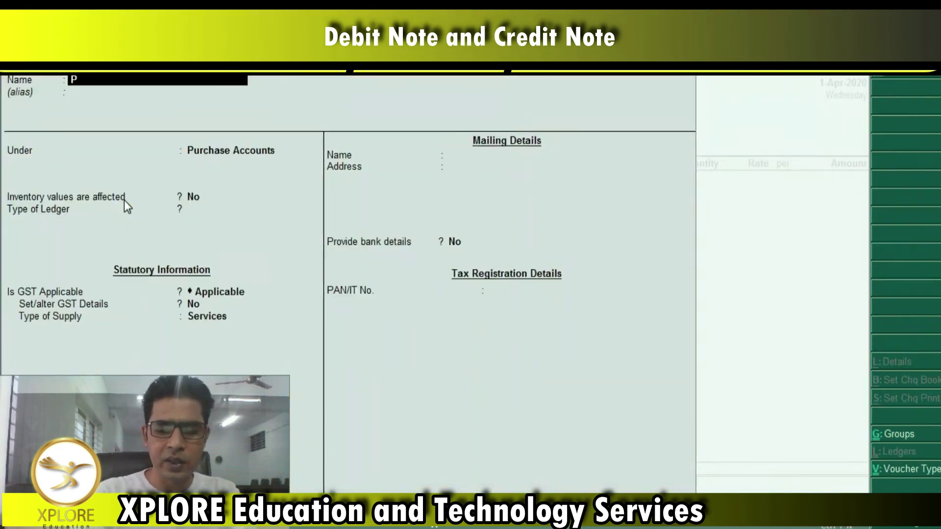
type("urchase")
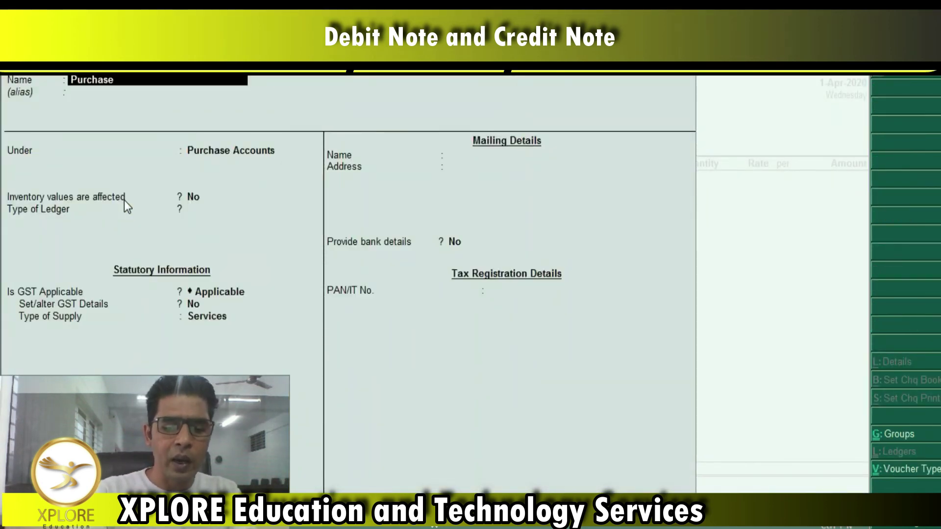
type(" Return11")
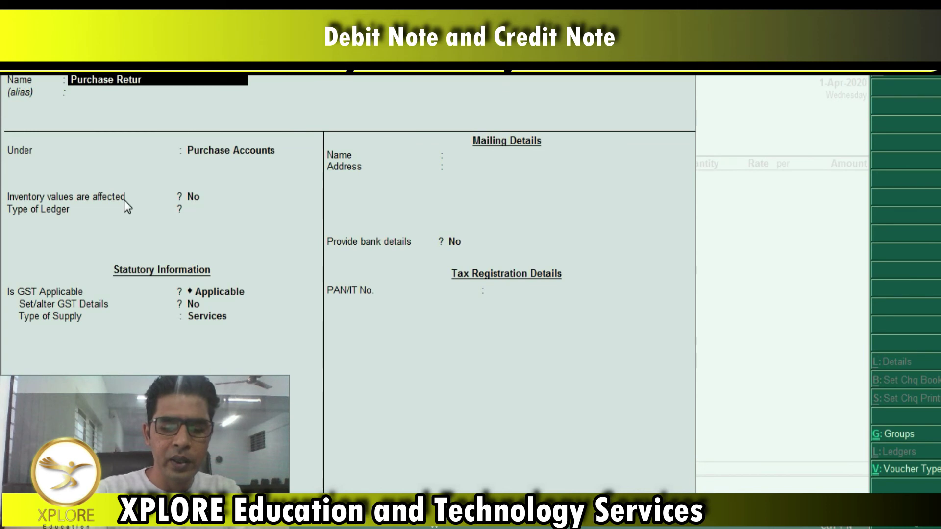
key("Return")
key("Return")
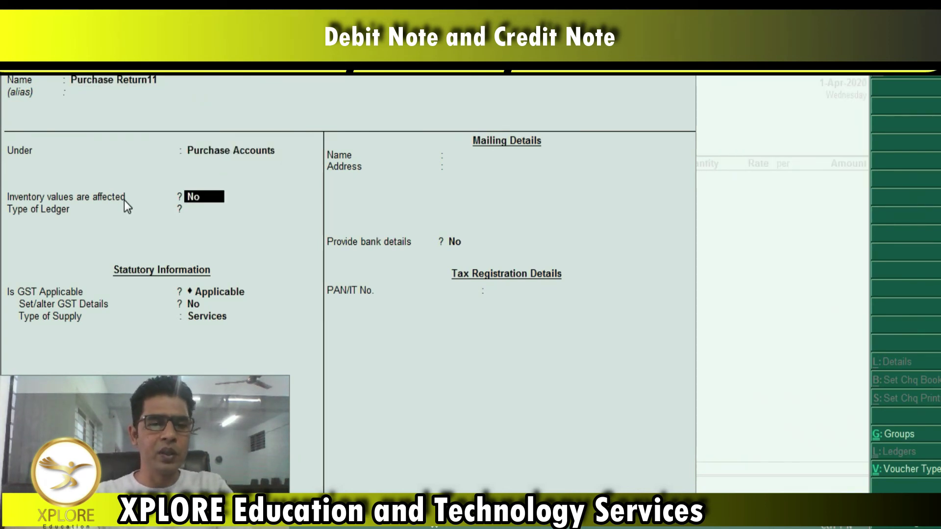
Step: Set Inventory values are affected to Yes, keeping ledger type Not Applicable, GST Applicable and Set/alter GST Details at No
type("y")
key("Return")
key("Return")
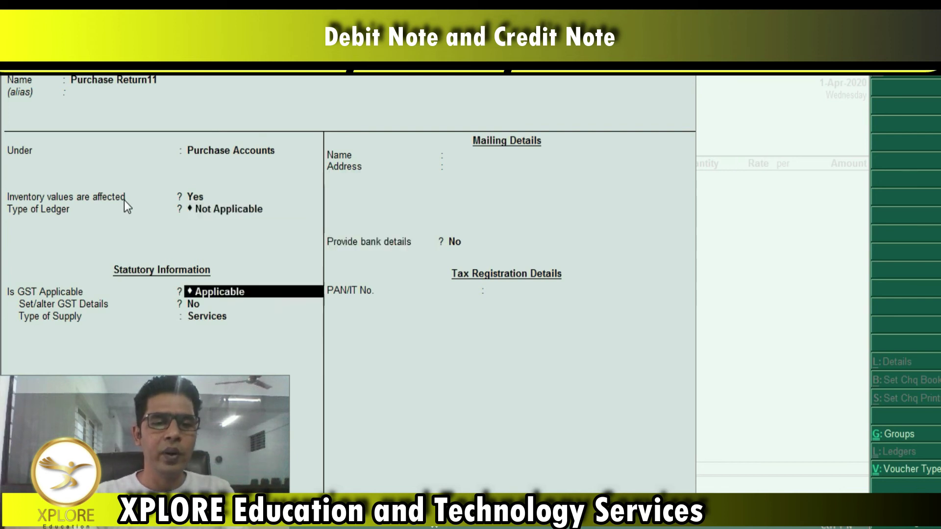
key("Return")
key("Return")
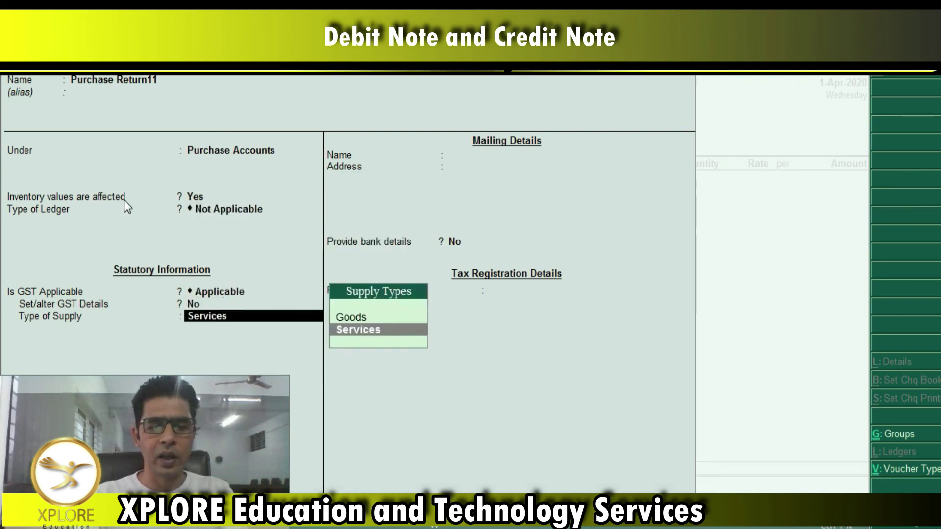
Step: Set the type of supply to Goods for Purchase Return11 and save it as the debit note's purchase ledger
key("Up")
key("Return")
key("Return")
key("Return")
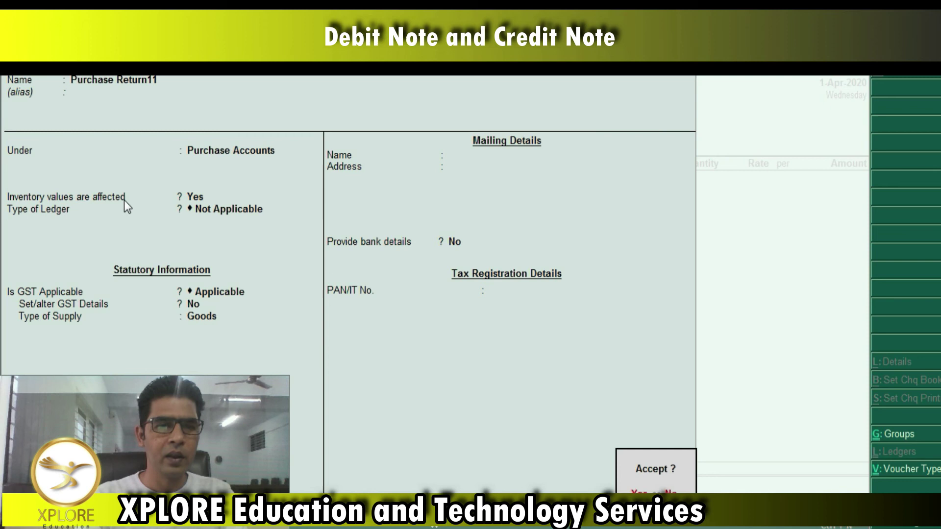
key("Return")
key("Return")
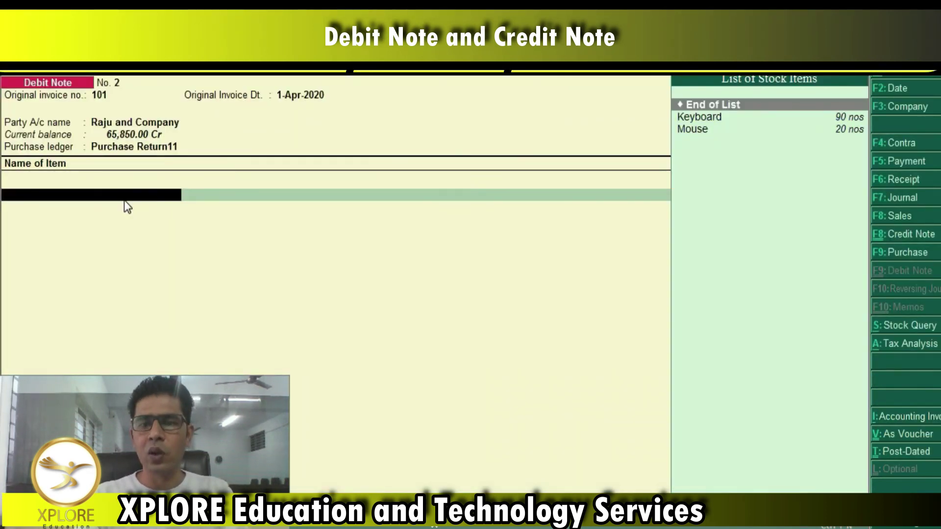
Step: Add the Keyboard item with a quantity of 20 nos at rate 500.00, checking the returned quantities on the exercise slide
key("Down")
key("Return")
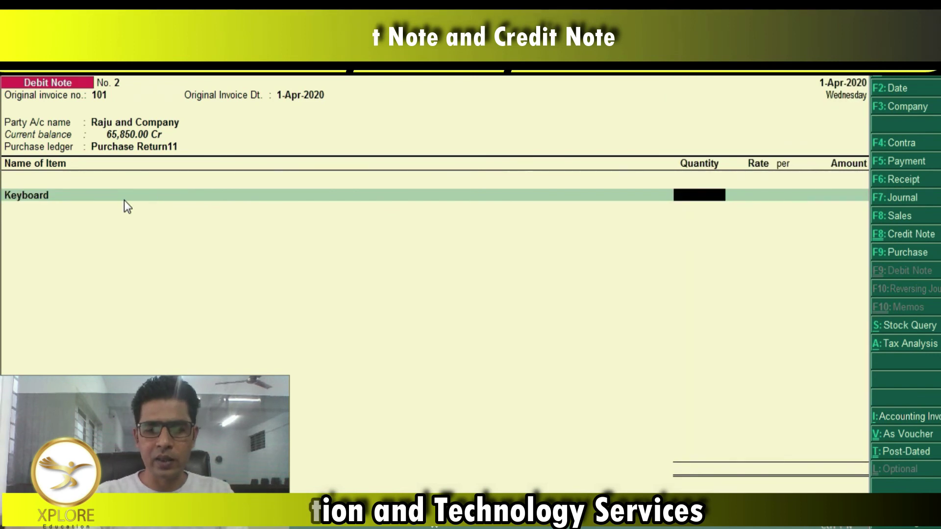
key("alt+Tab")
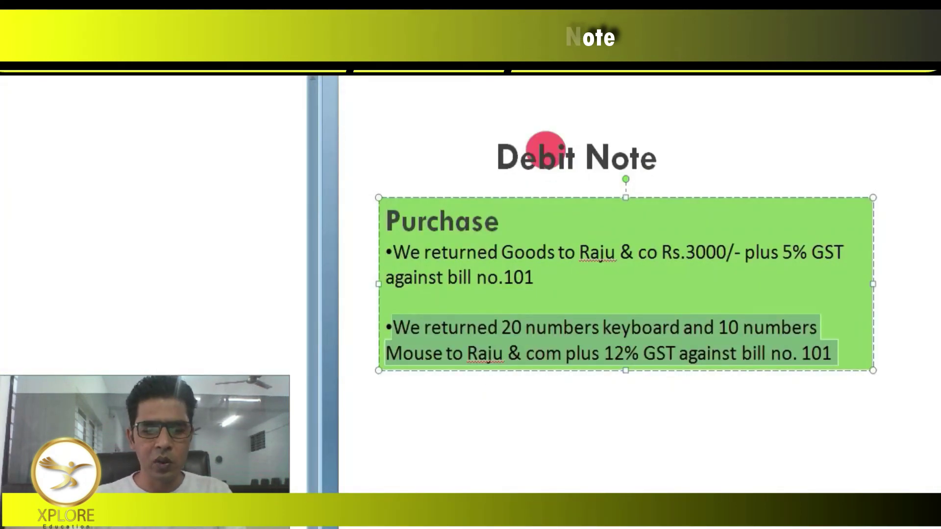
key("alt+Tab")
type("20")
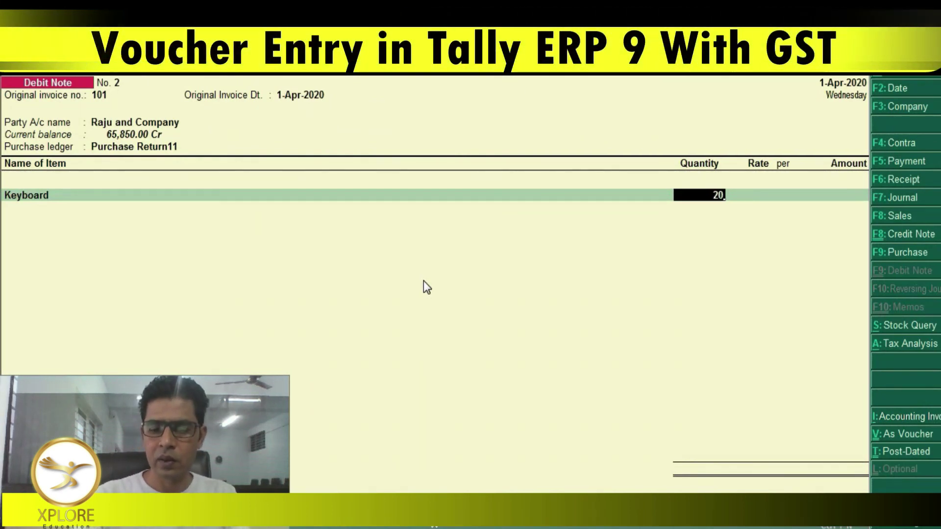
key("Return")
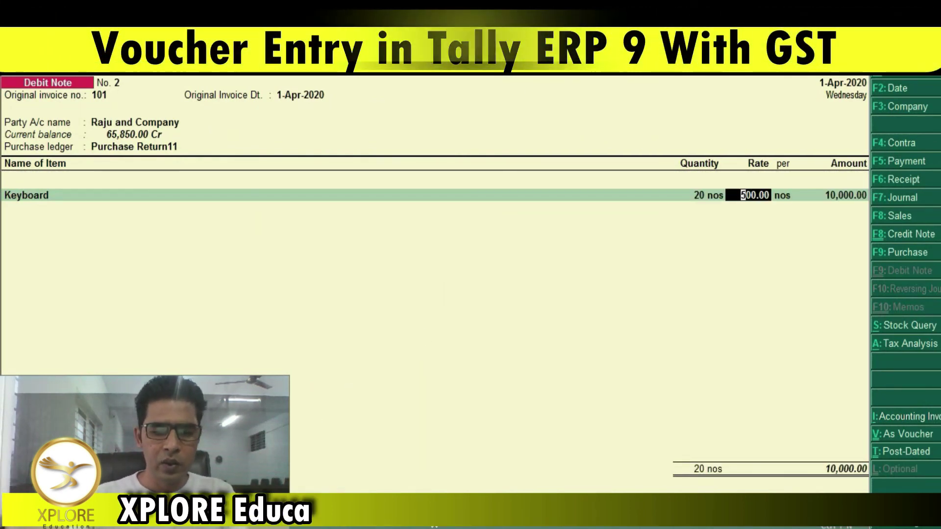
key("alt+Tab")
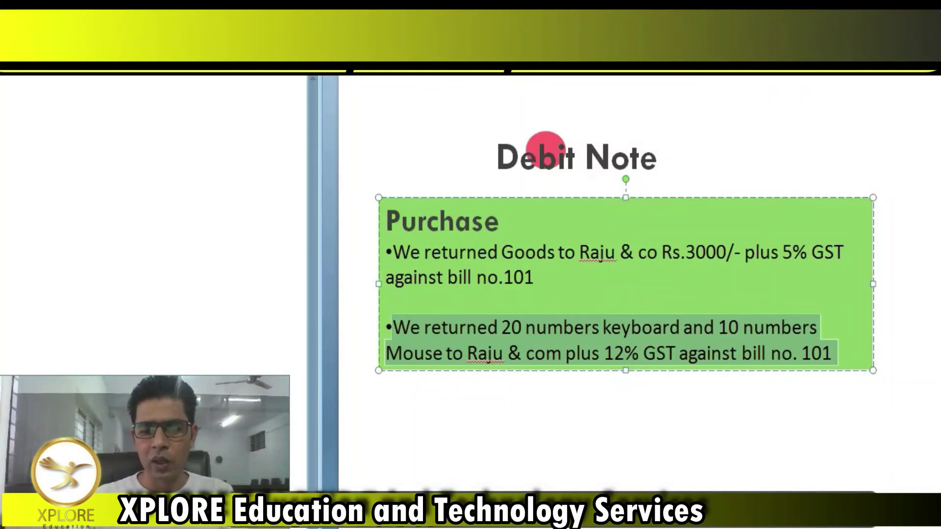
key("alt+Tab")
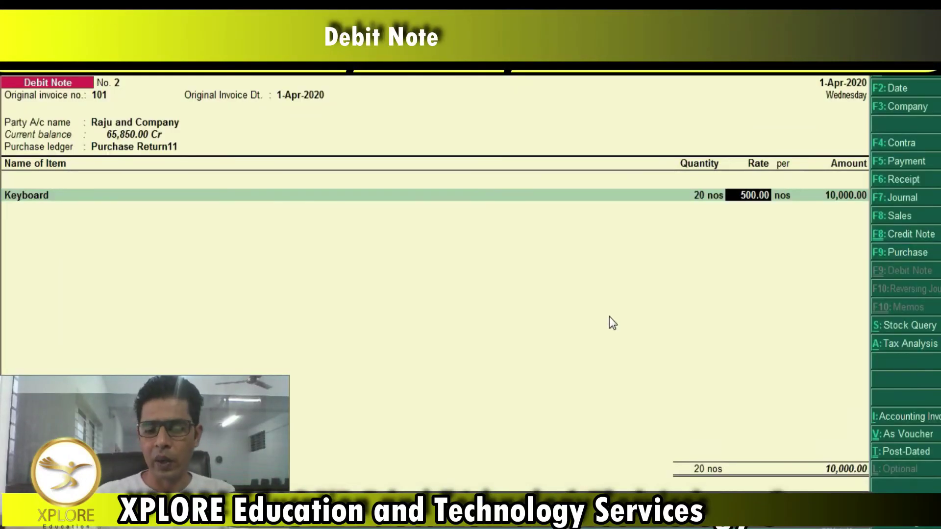
key("Return")
key("Return")
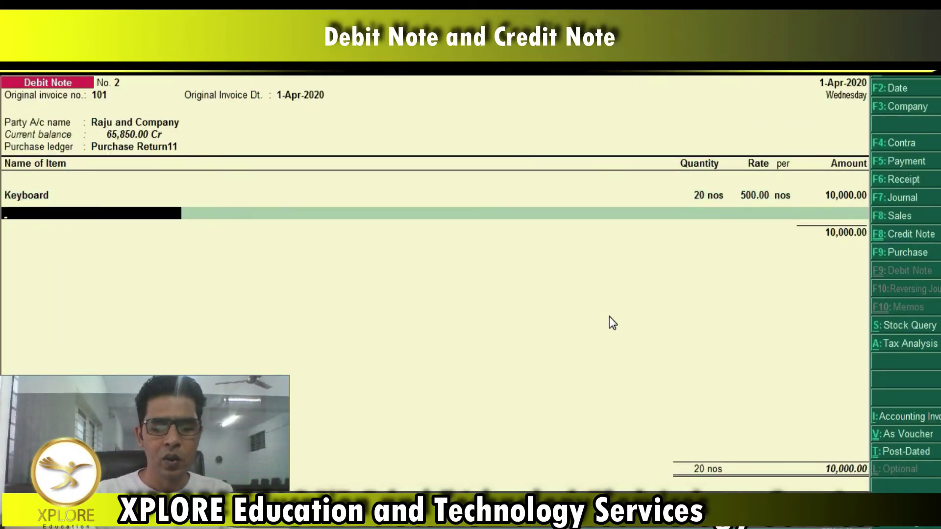
Step: Add the Mouse item with a quantity of 10 nos at rate 250.00 and end the item list
type("Mou")
key("Return")
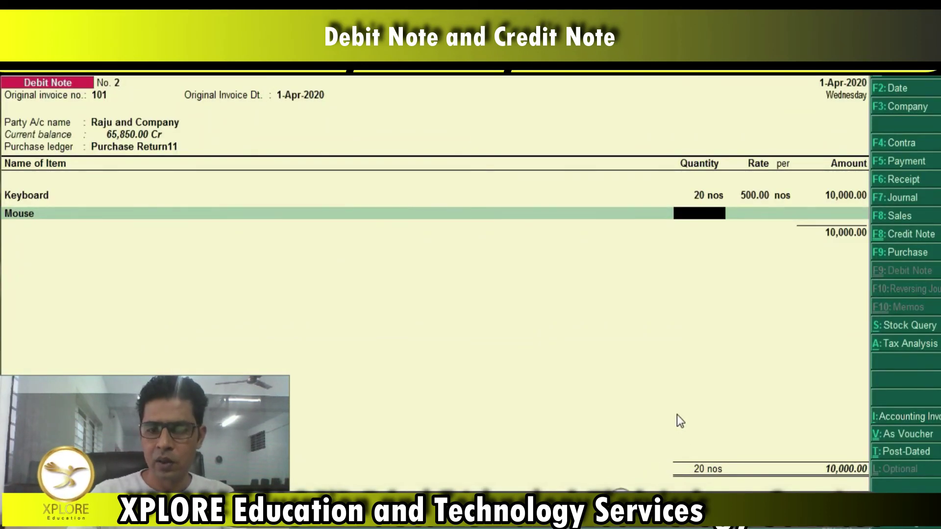
left_click(683, 406)
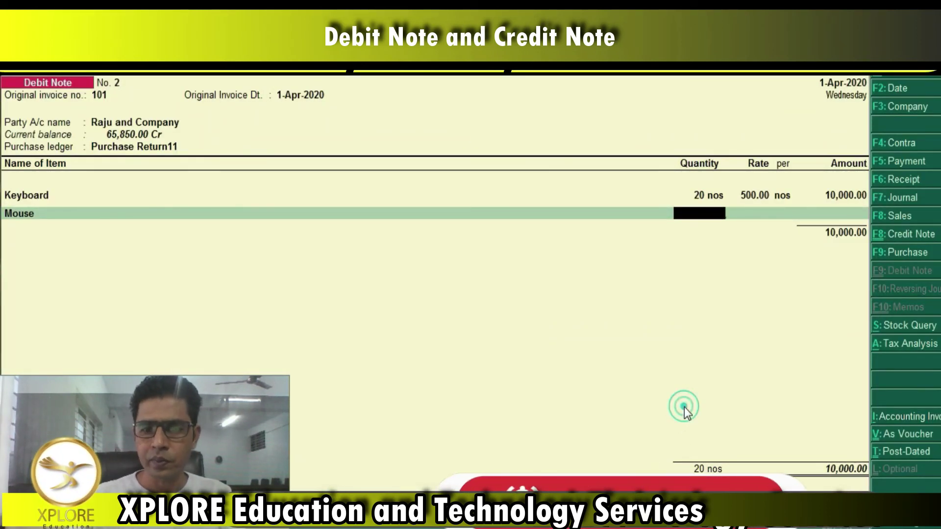
type("10")
key("Return")
key("Return")
key("Return")
key("Return")
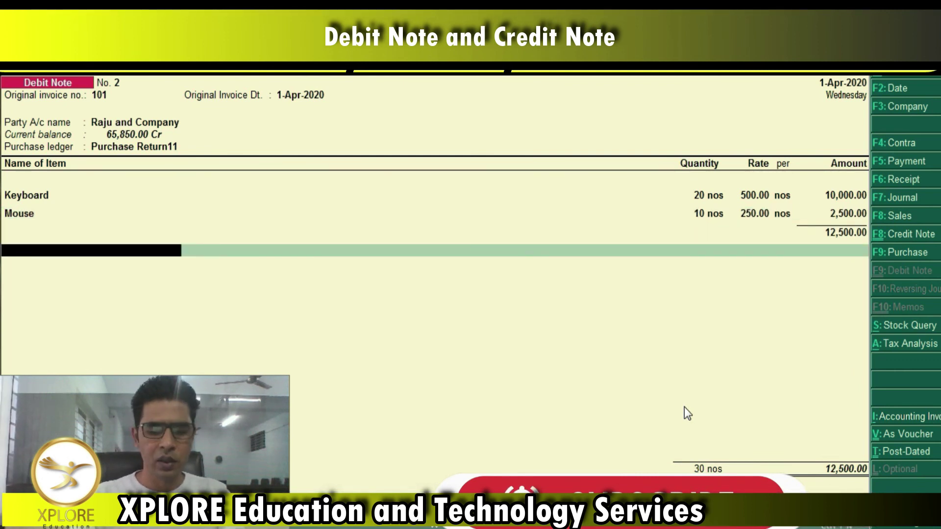
Step: Add the CGST and SGST ledgers with their calculated amounts below the returned items
type("C")
key("Return")
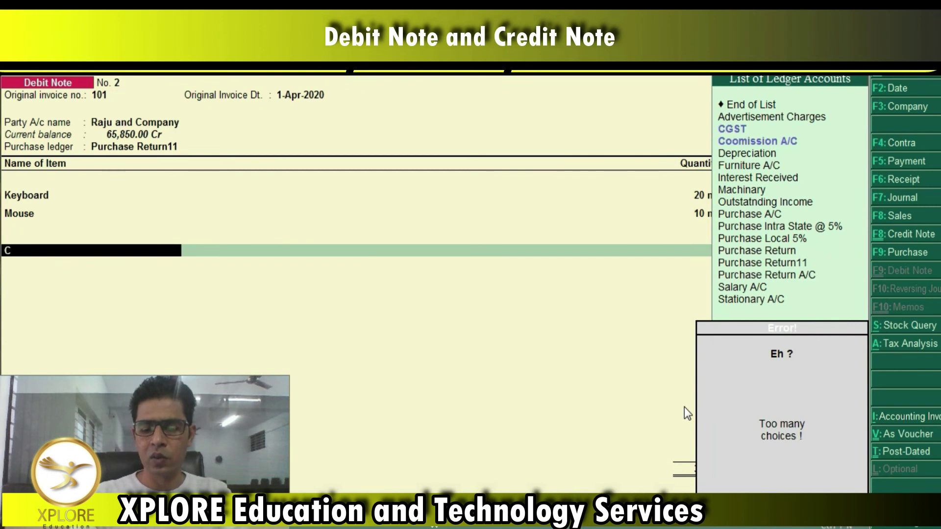
key("Up")
key("Return")
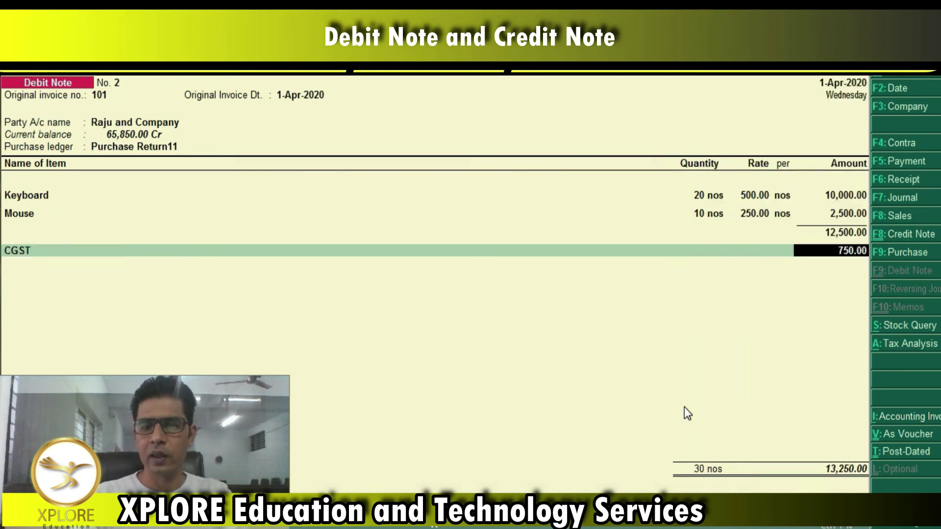
key("Return")
type("Sg")
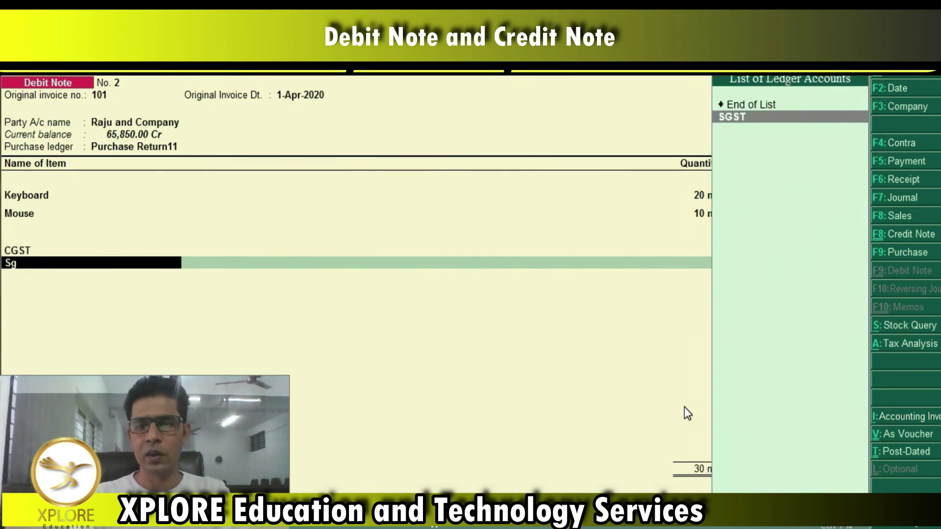
key("Return")
key("Return")
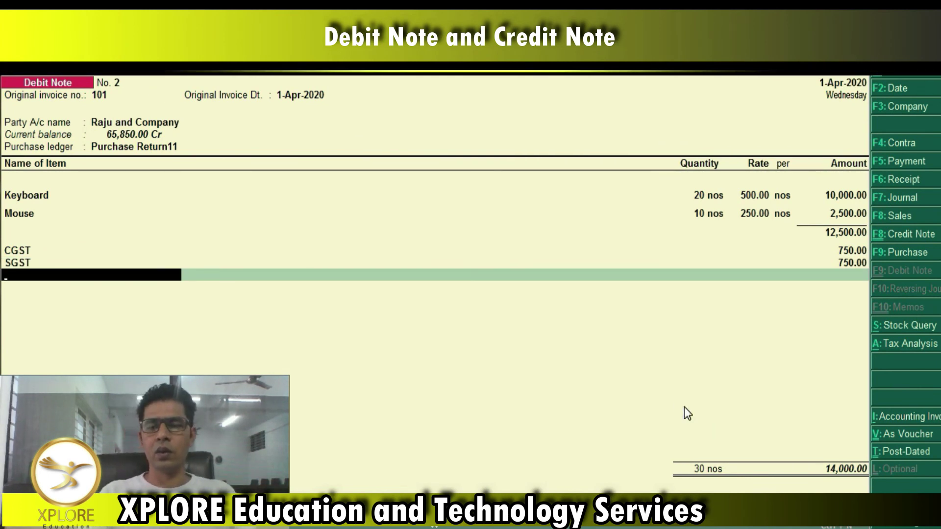
Step: Save the item-wise debit note for the goods returned to Raju and Company
key("ctrl+a")
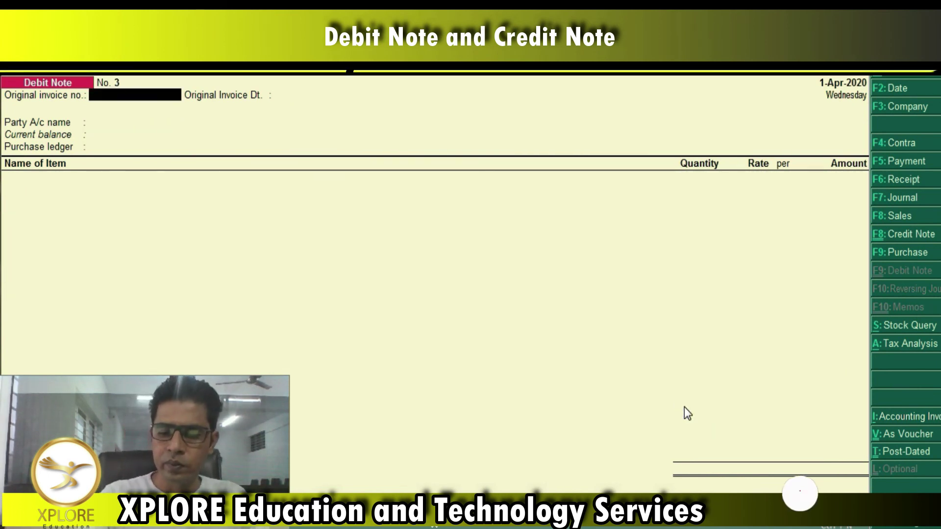
key("Page_Up")
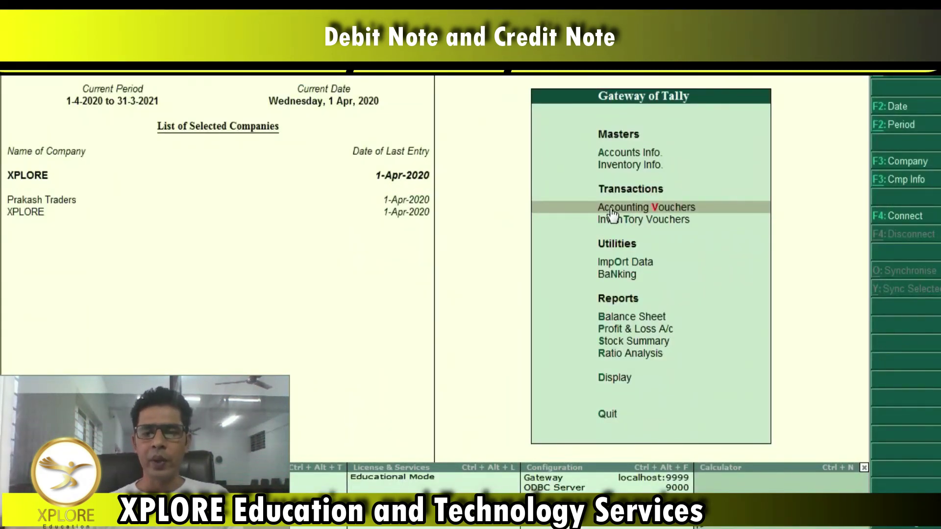
Step: Start a credit note in accounting invoice mode against original invoice 1 dated 1-Apr-2020, with Satish Associates as the party
key("Return")
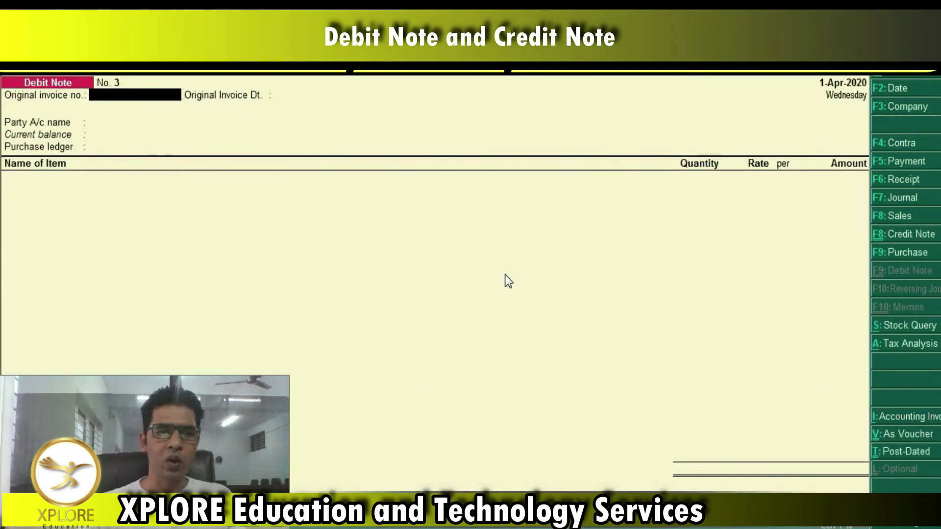
left_click(903, 235)
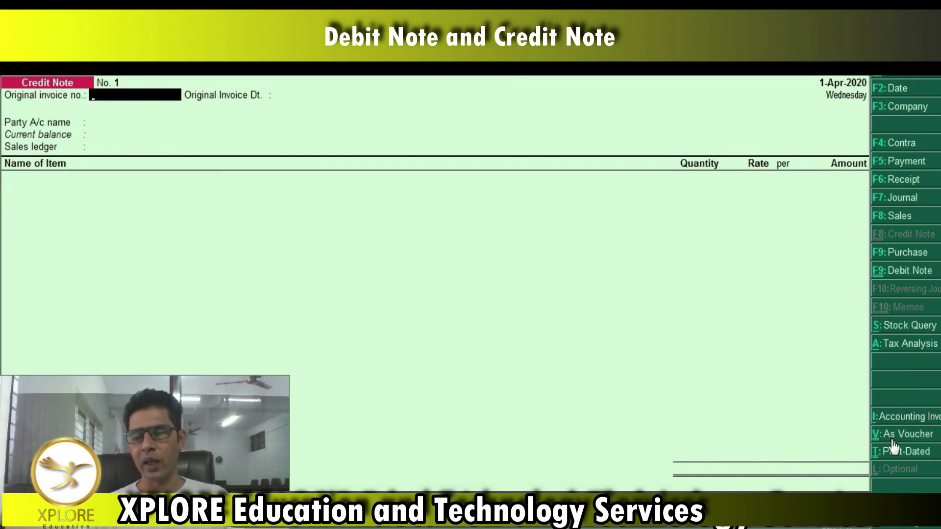
left_click(882, 417)
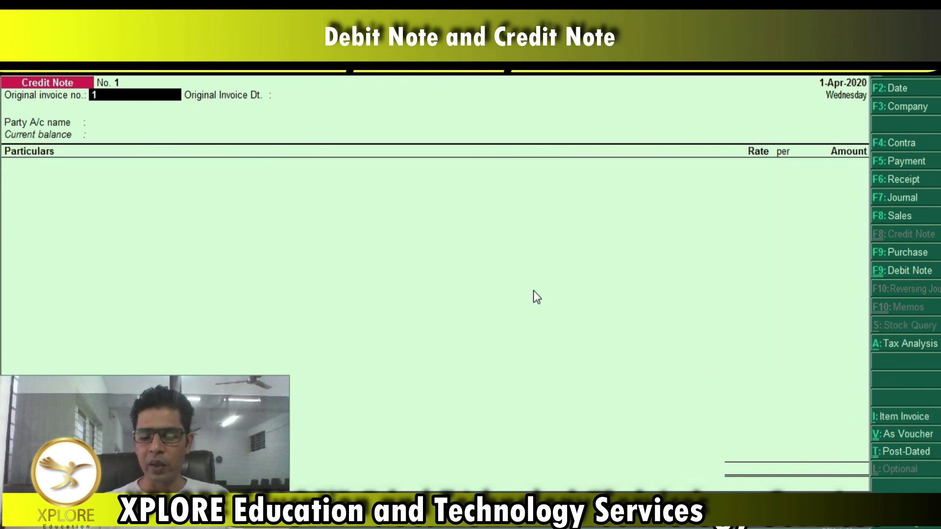
key("Return")
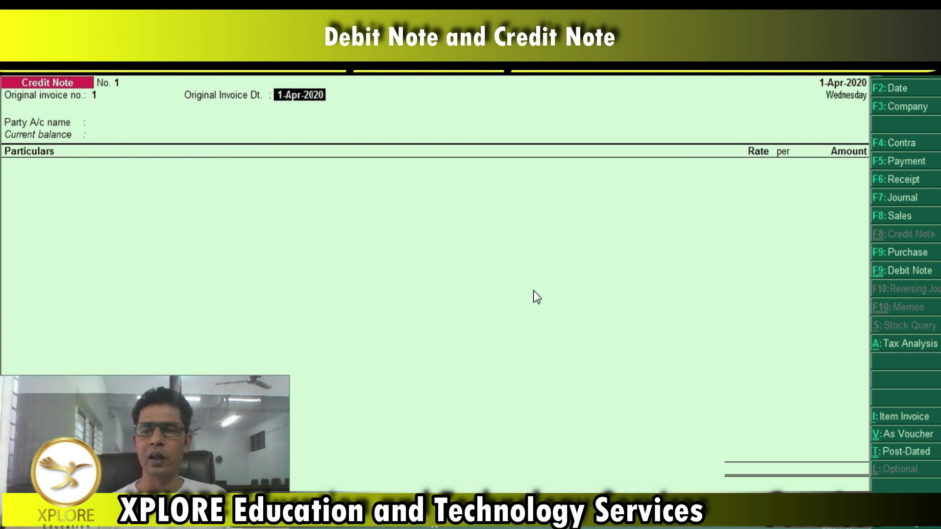
key("Return")
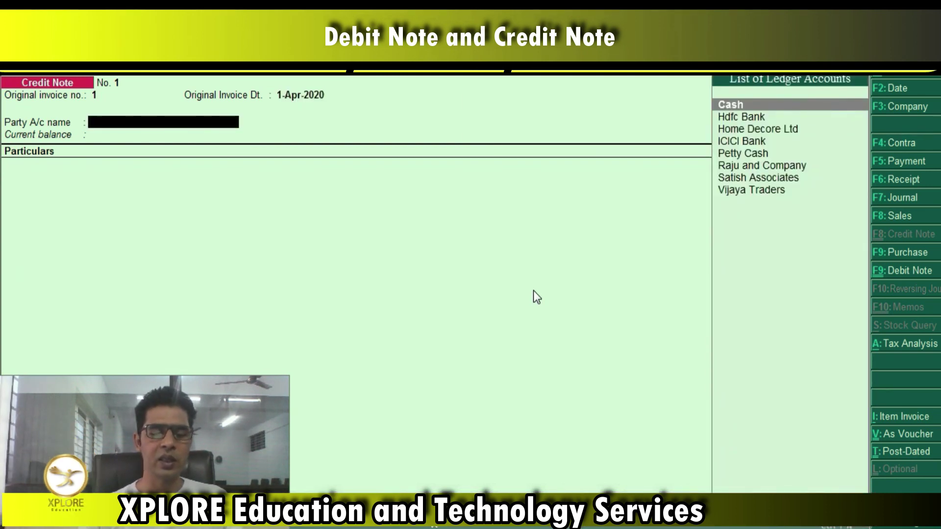
type("Satis")
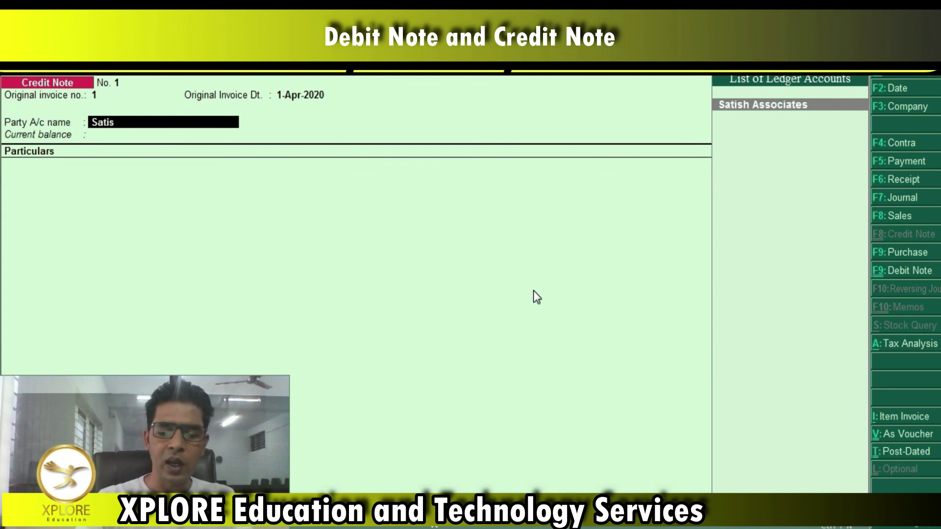
key("Return")
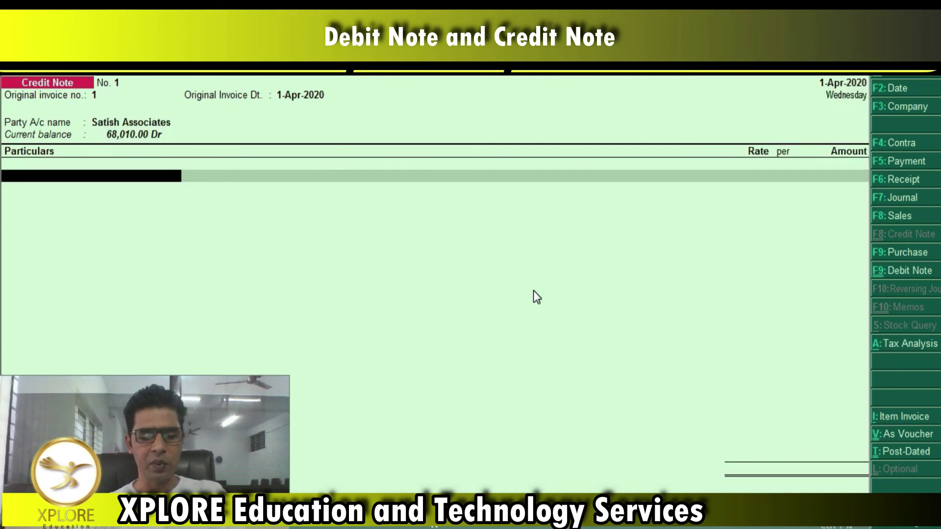
Step: Start creating a ledger named Sales Return under Sales Accounts, with inventory values affected and ledger type Not Applicable
key("alt+c")
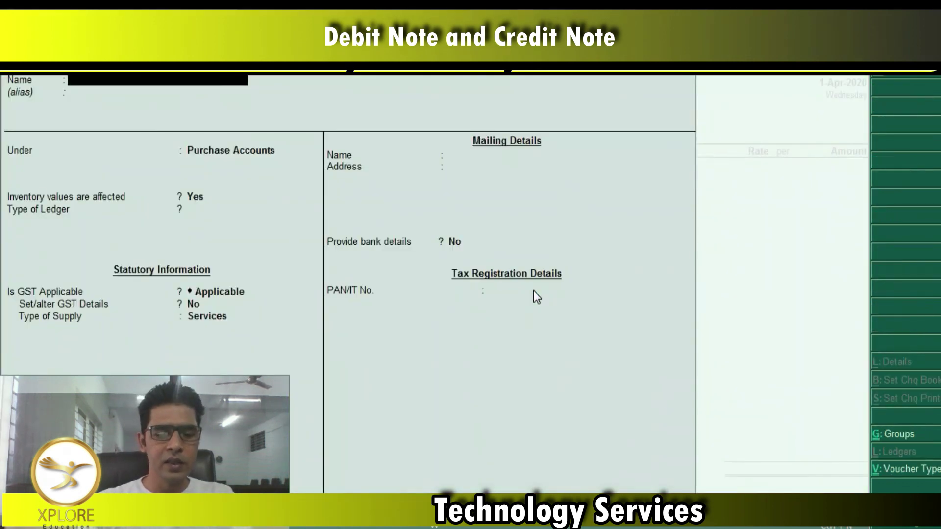
type("Sales Re")
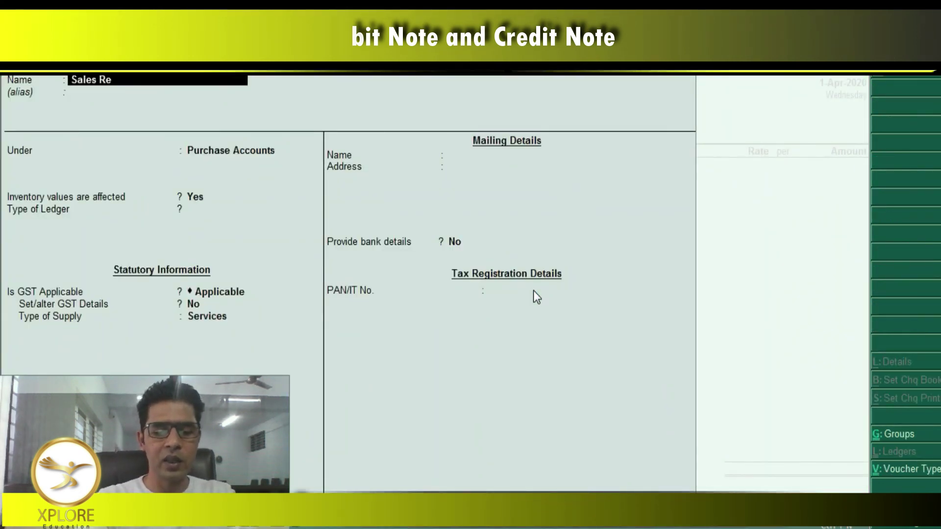
type("turn")
key("Return")
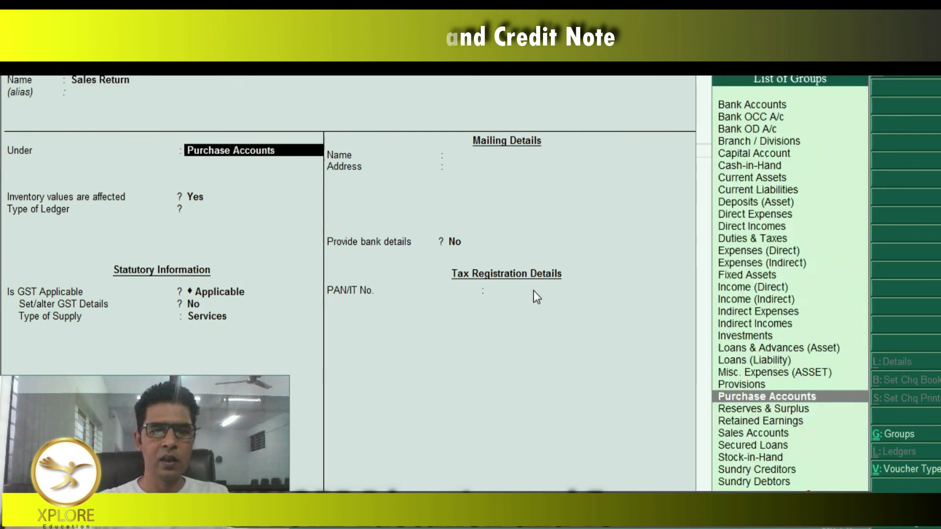
key("Return")
key("BackSpace")
type("S")
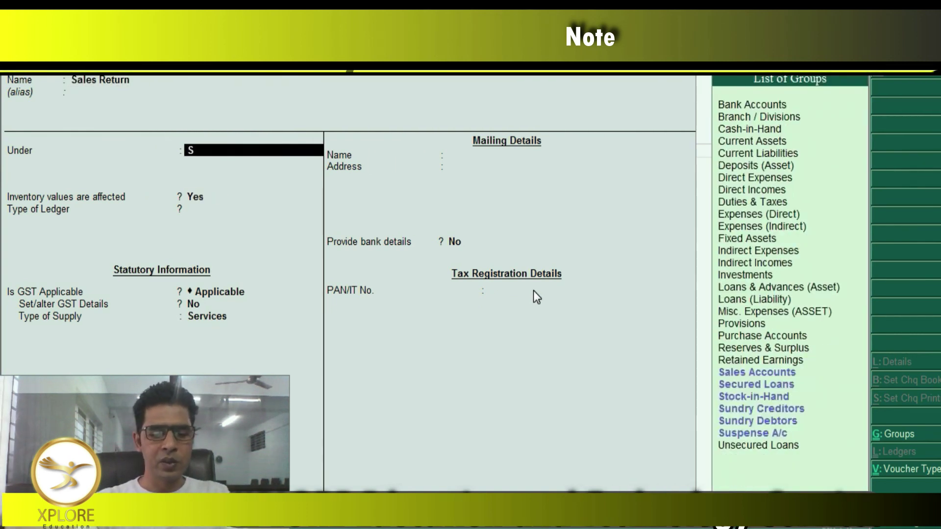
type("ales")
key("Return")
key("Return")
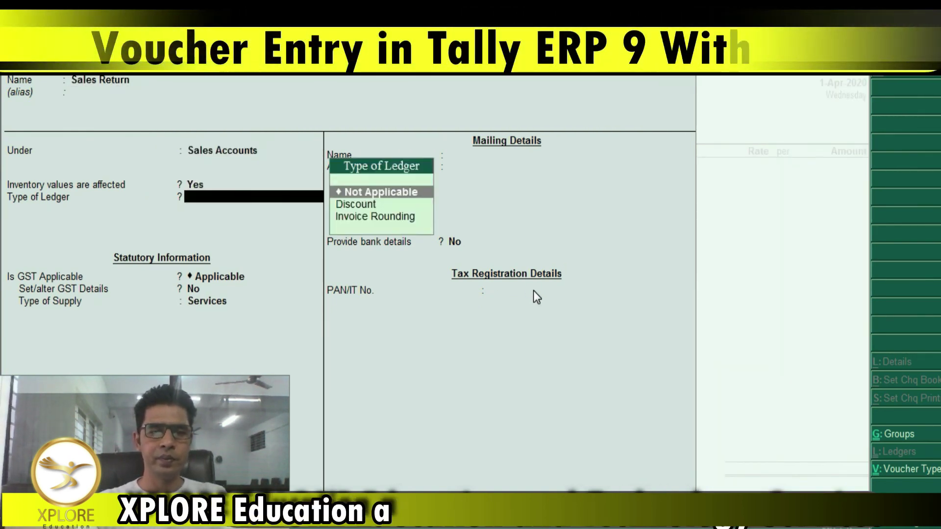
key("Return")
Step: Enable GST details for the Sales Return ledger with nature of transaction Sales Taxable and integrated tax 5%
key("Return")
type("y")
key("Return")
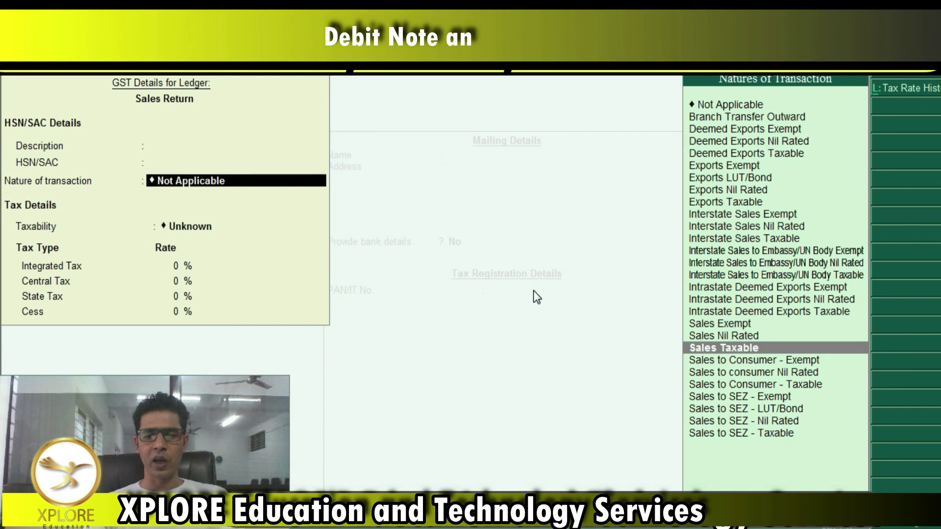
key("Return")
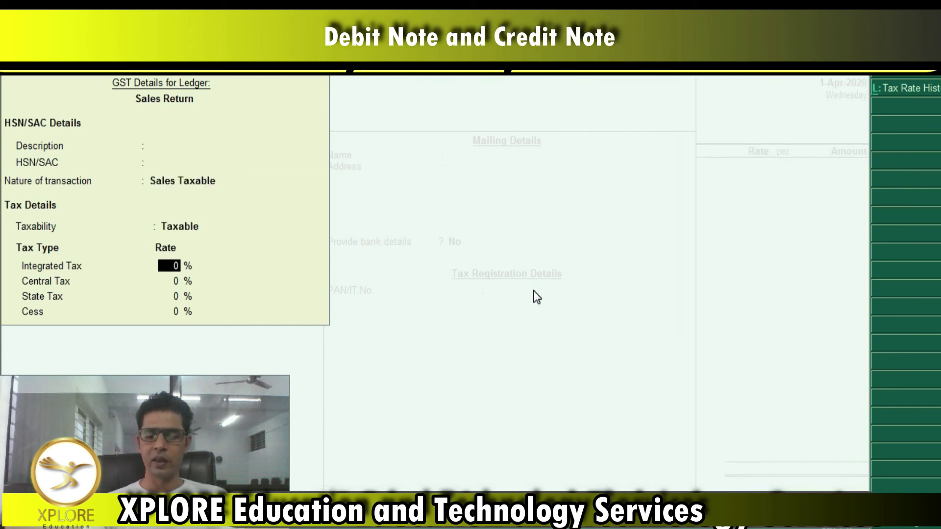
type("5")
key("Return")
key("Return")
key("Return")
key("Return")
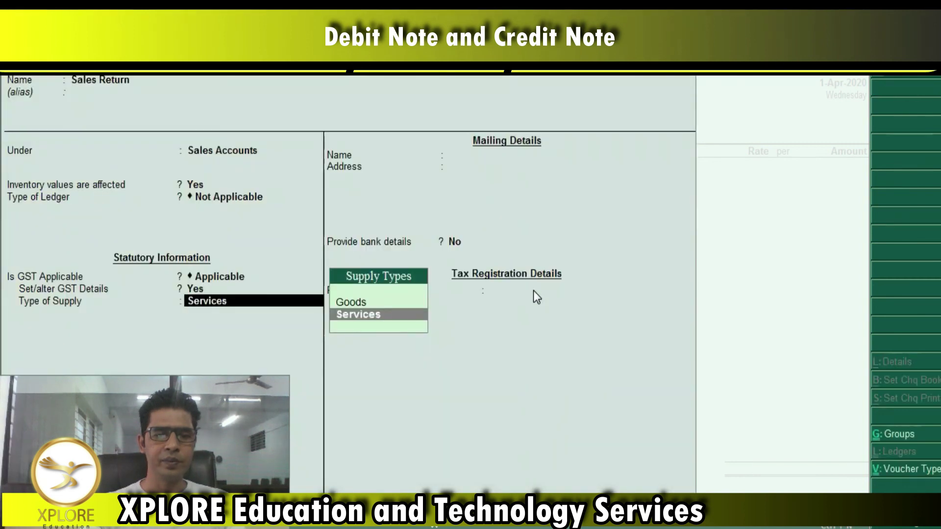
Step: Set the type of supply to Goods for the Sales Return ledger and save it into the credit note
key("Up")
key("Return")
key("Return")
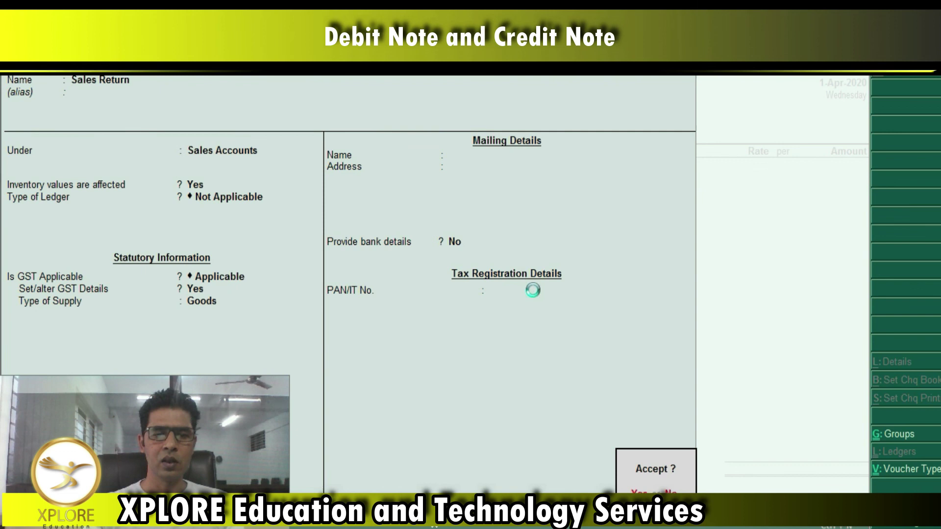
key("Return")
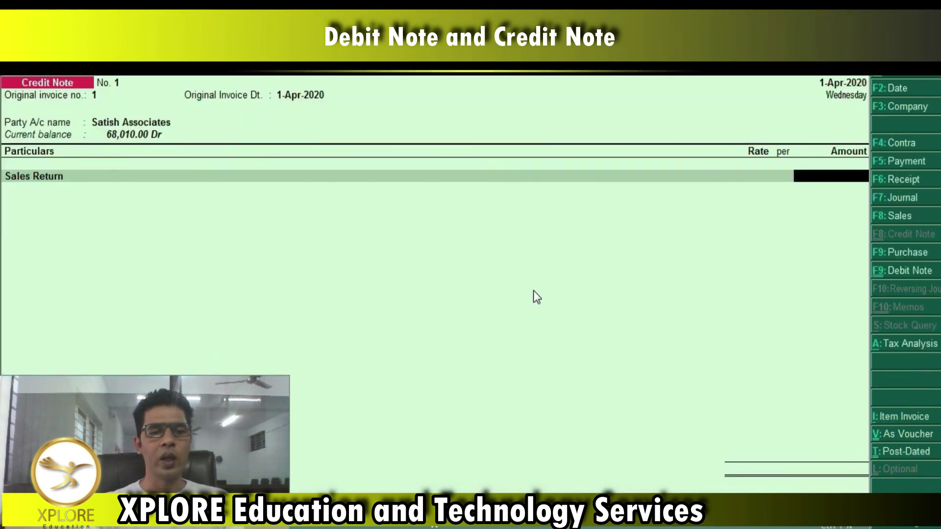
Step: Enter 2000 as the Sales Return amount and add the CGST and SGST ledgers with their calculated amounts
type("2000")
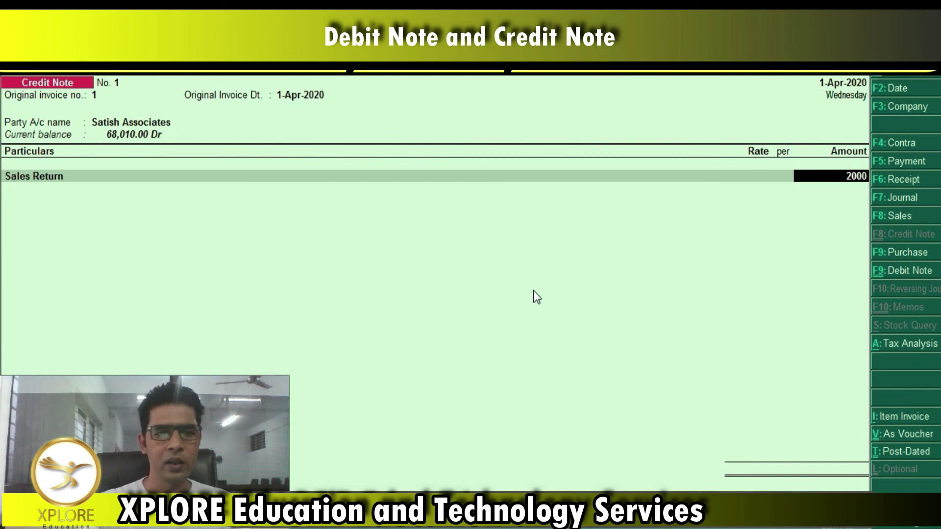
key("Return")
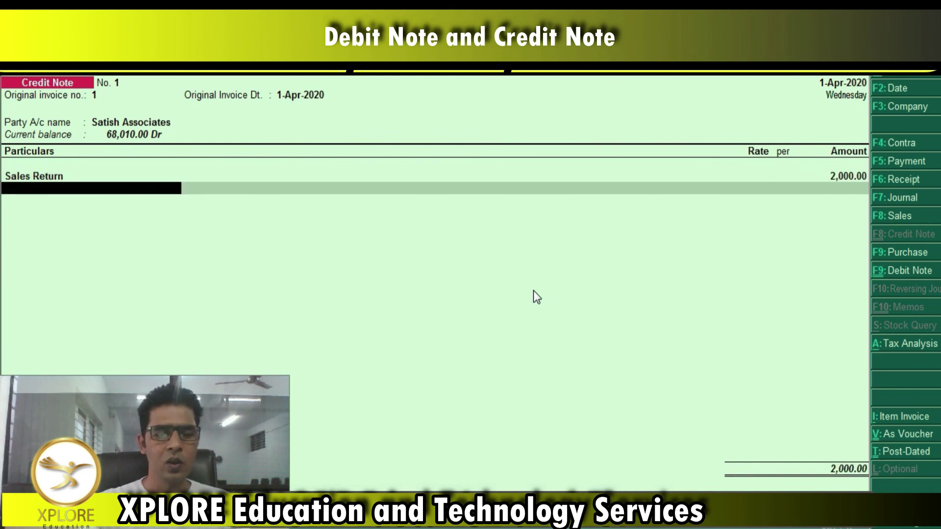
type("Cg")
key("Return")
key("Return")
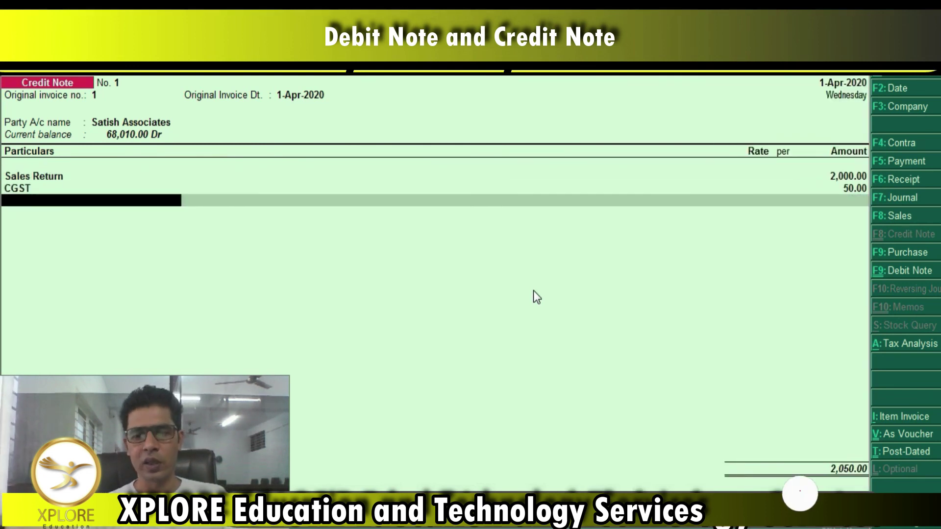
type("Sg")
key("Return")
key("Return")
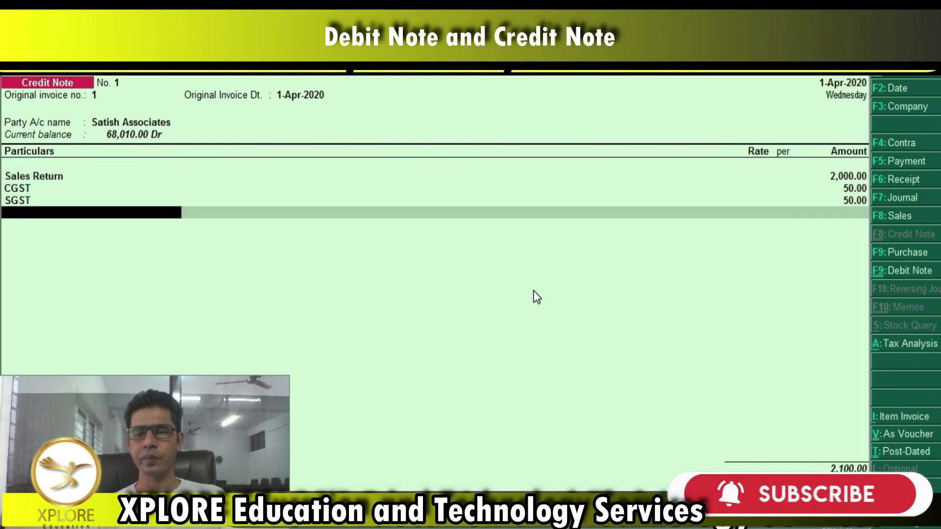
Step: End the ledger list, accept the remaining credit note details as they are, and save the voucher
key("Return")
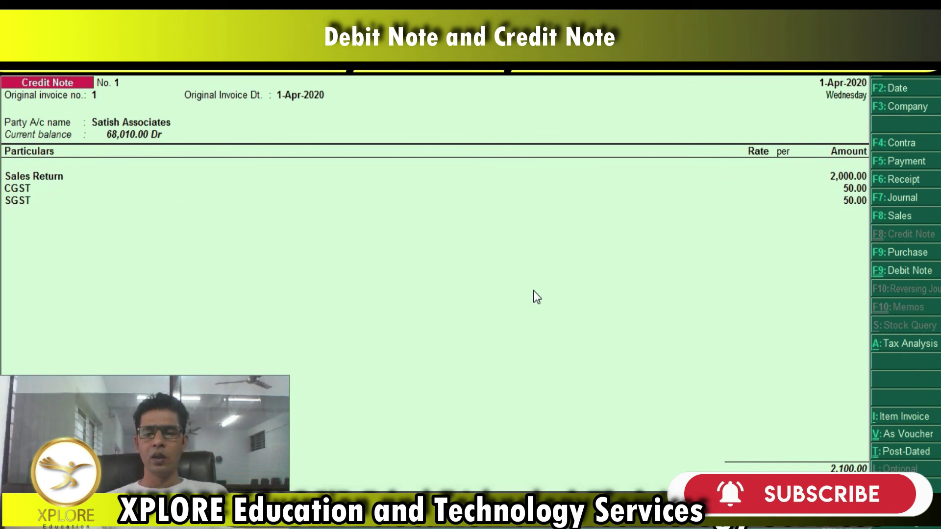
key("Return")
key("Return")
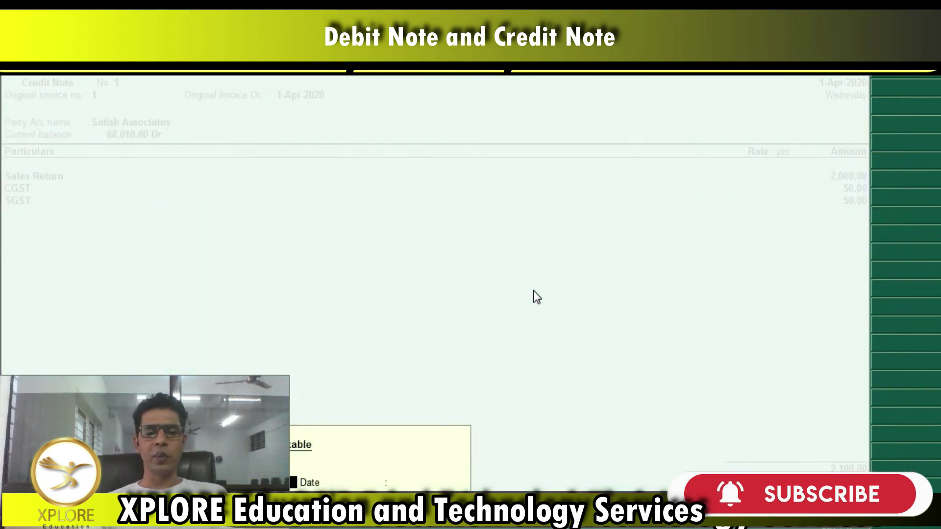
key("Return")
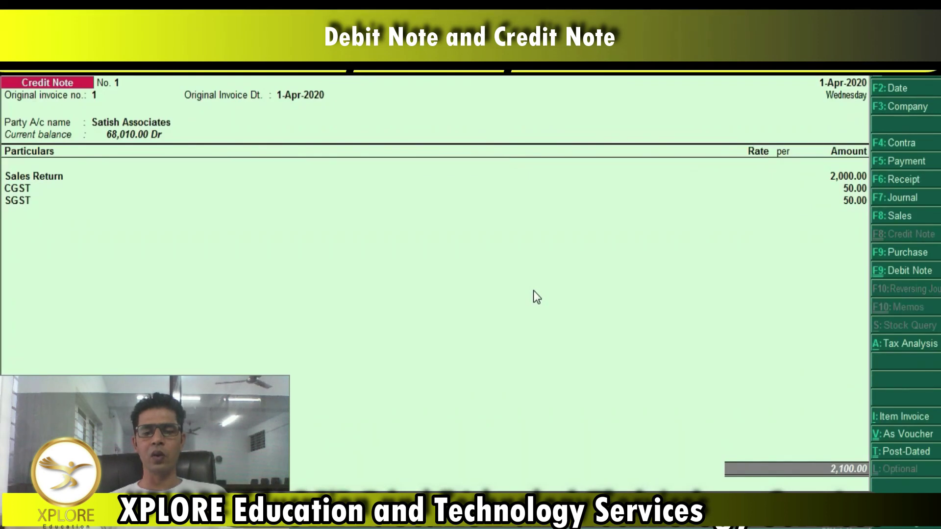
key("Return")
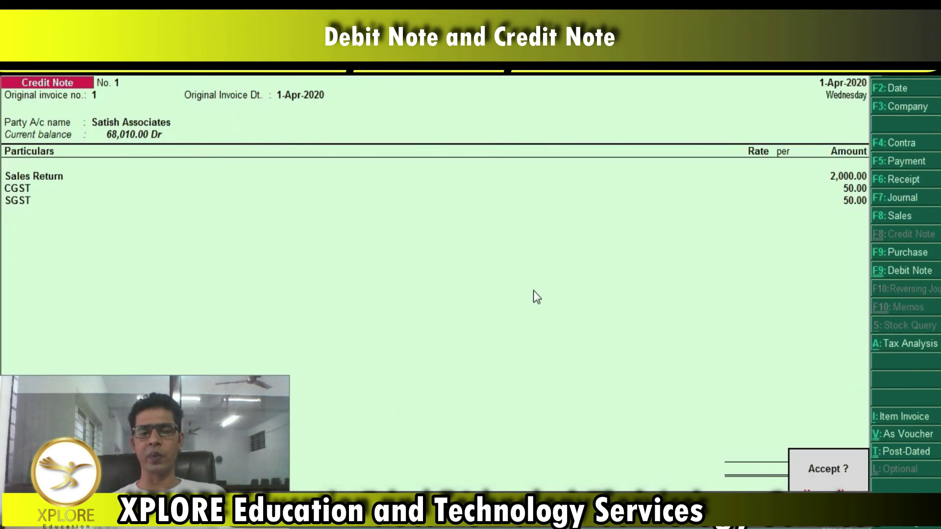
key("Return")
Step: Check the exercise slide and start an item invoice credit note for Satish Associates against invoice 1 dated 1-Apr-2020, using the Sales Return ledger
key("alt+Tab")
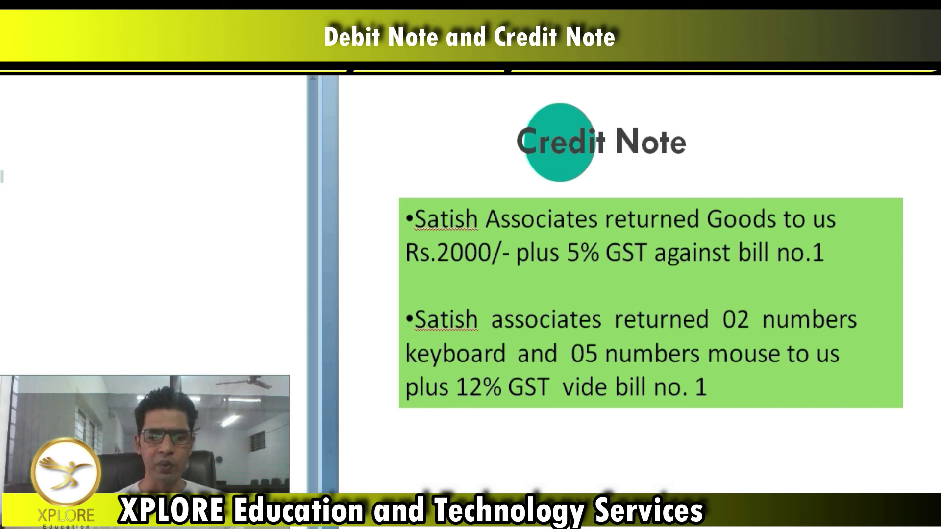
key("alt+Tab")
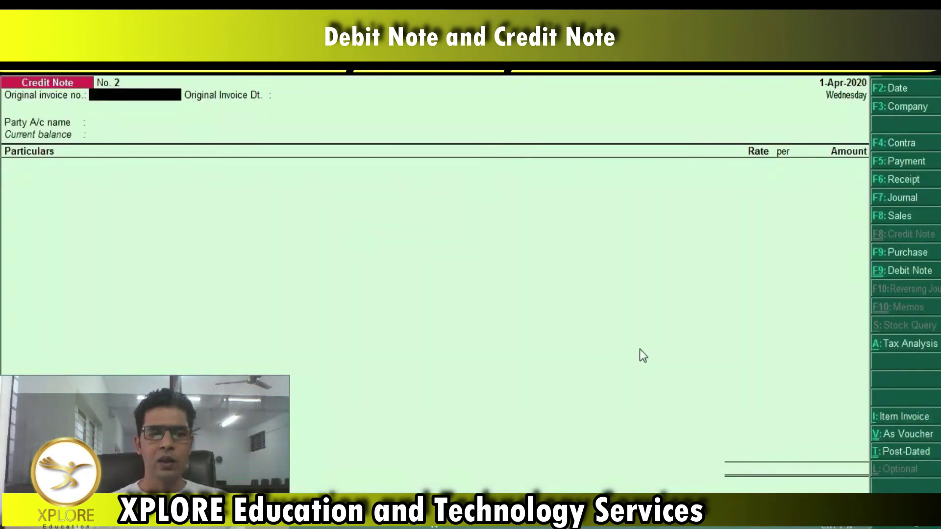
left_click(902, 419)
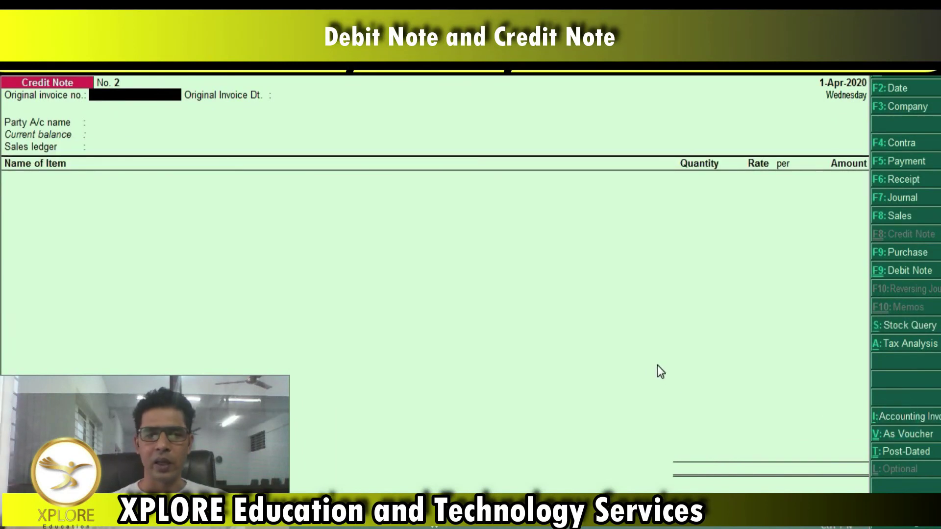
key("Return")
key("Return")
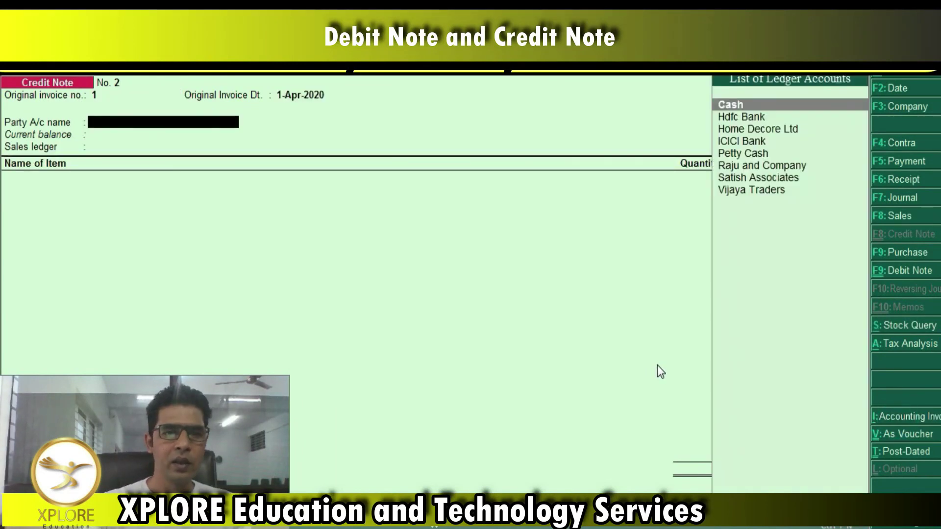
type("Sat")
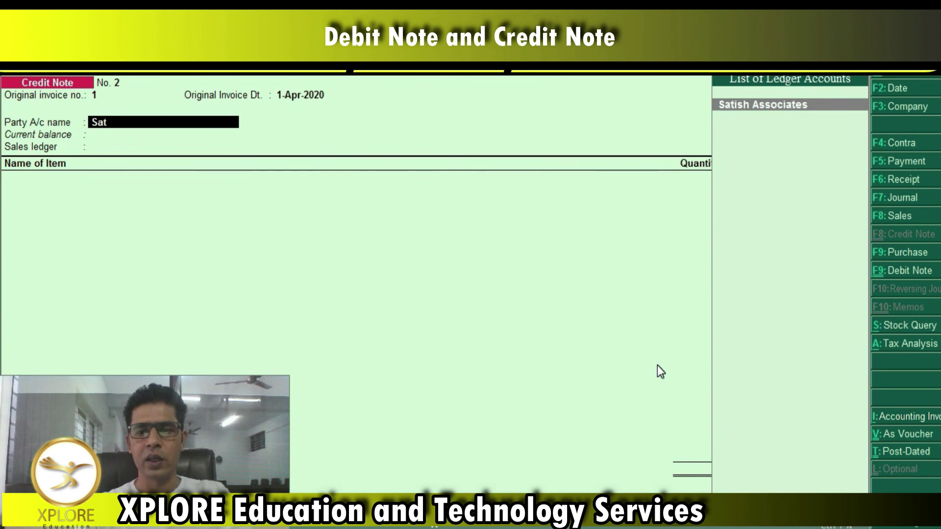
key("Return")
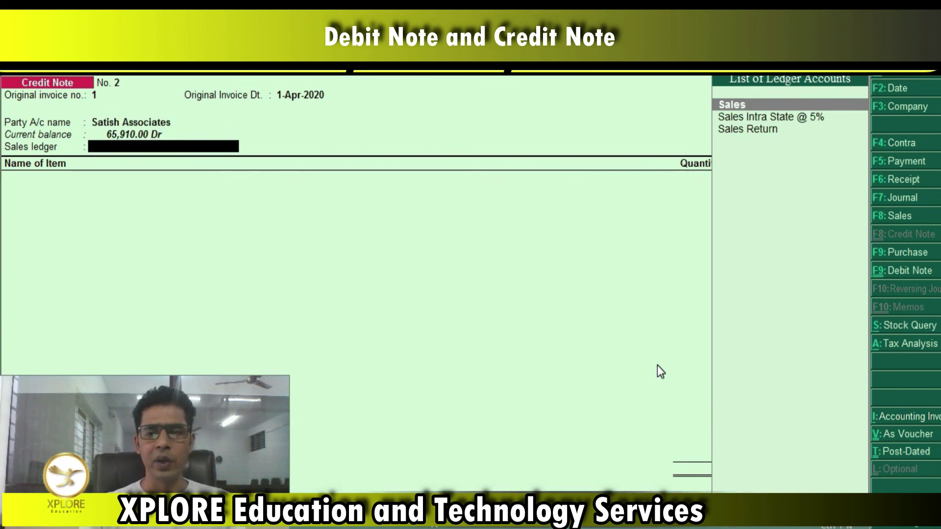
key("Down")
key("Down")
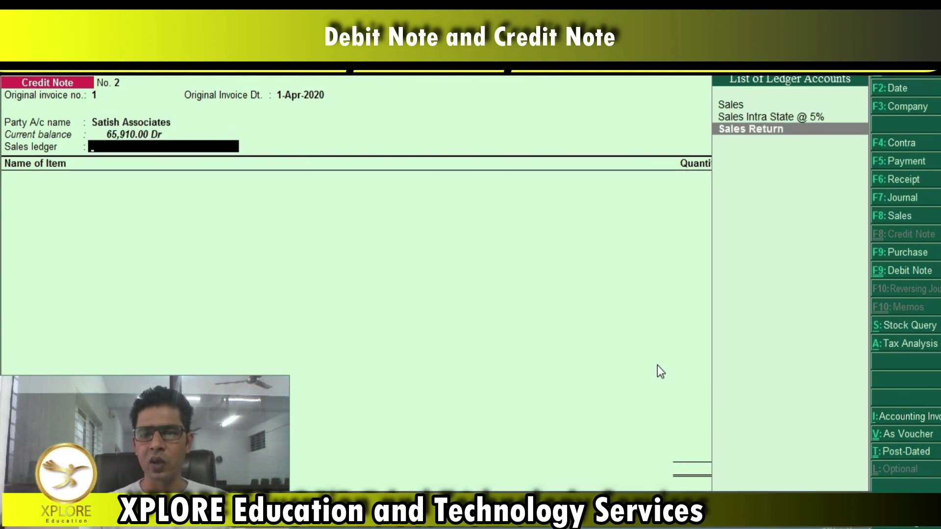
key("Return")
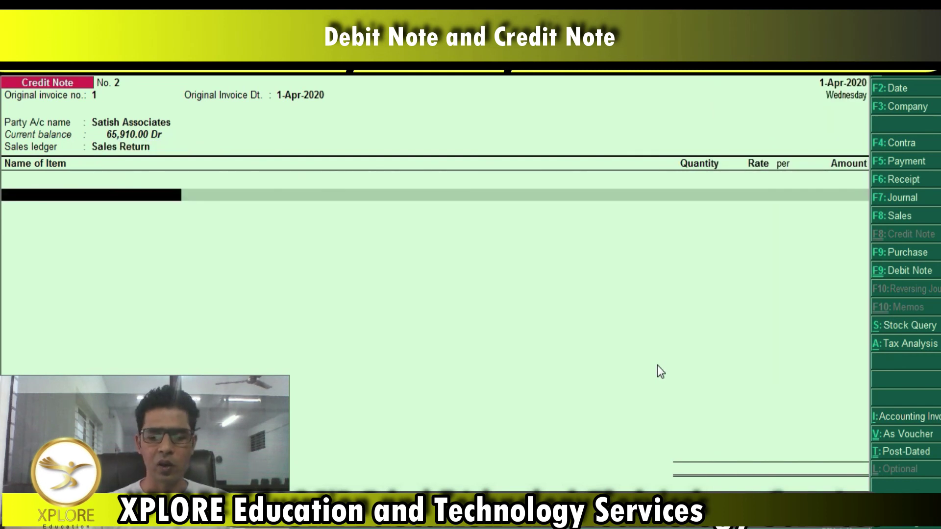
Step: Add Keyboard as the first item of the credit note with a quantity of 2 nos at the 800.00 rate
type("ke")
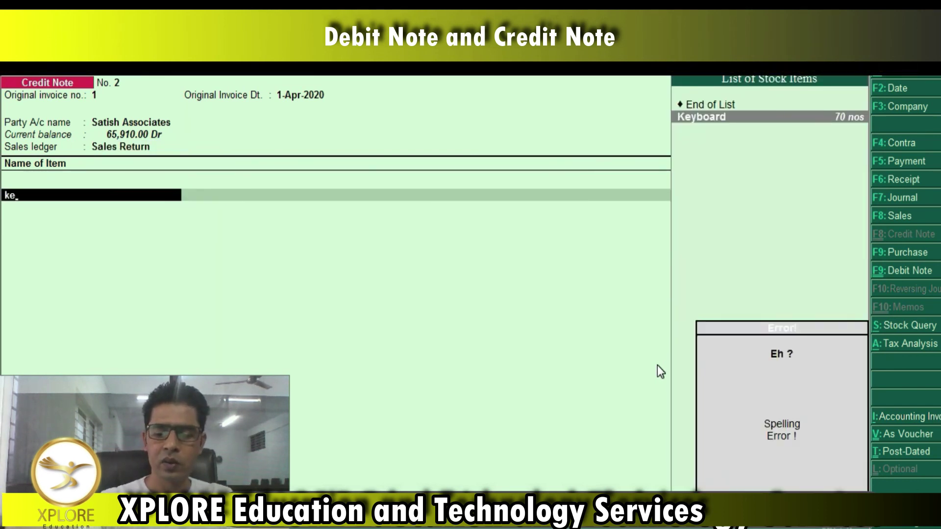
key("Return")
type("2")
key("Return")
key("Return")
key("Return")
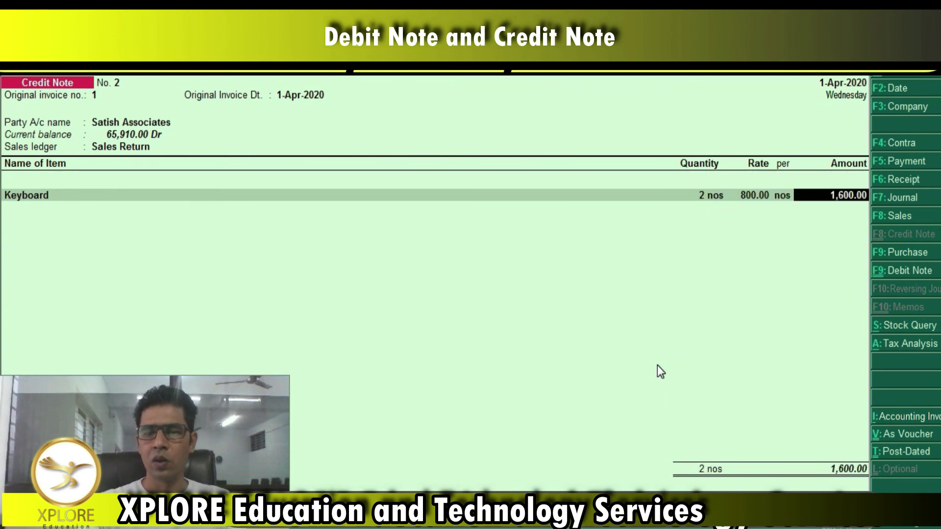
key("Return")
Step: Add Mouse as the second item with a quantity of 5 nos at the 500.00 rate
type("Mo")
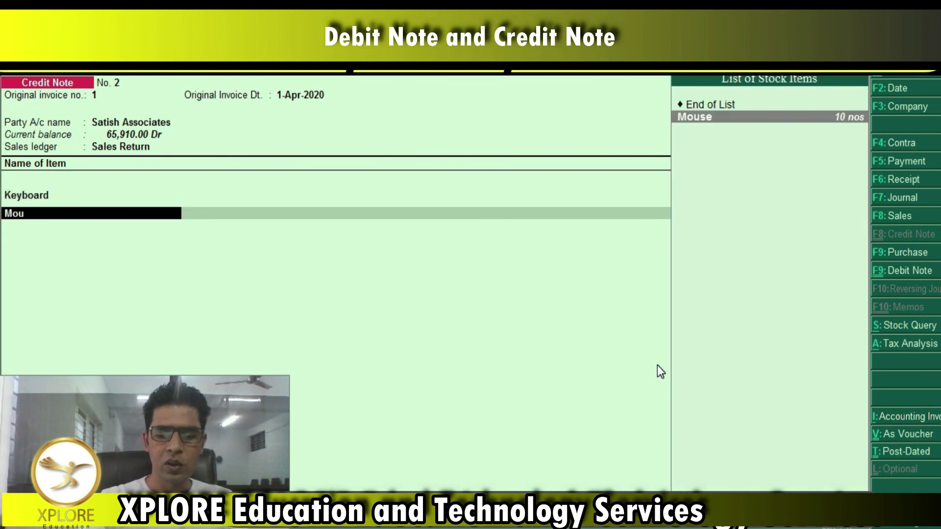
type("u")
key("Return")
type("5")
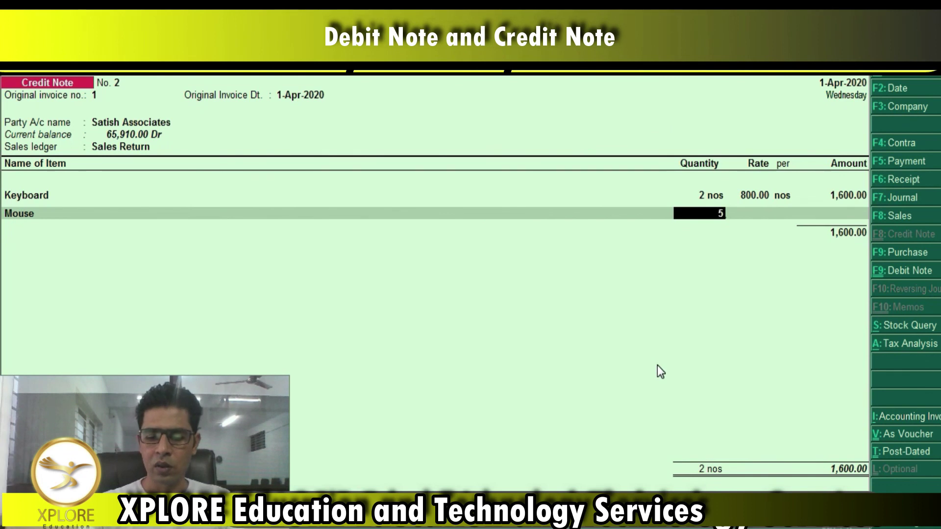
key("Return")
key("Return")
key("Return")
key("Return")
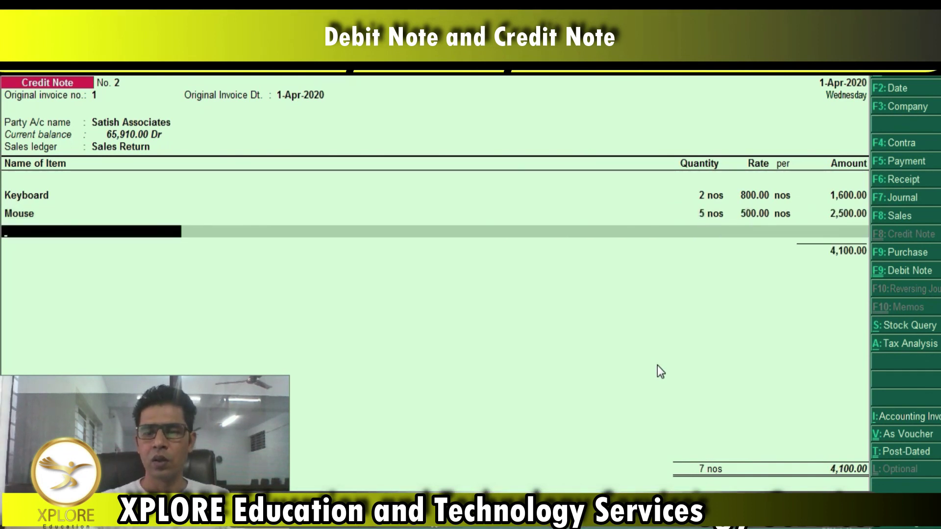
Step: End the item list and add the CGST ledger below the items with its calculated amount
key("Return")
type("C")
key("Return")
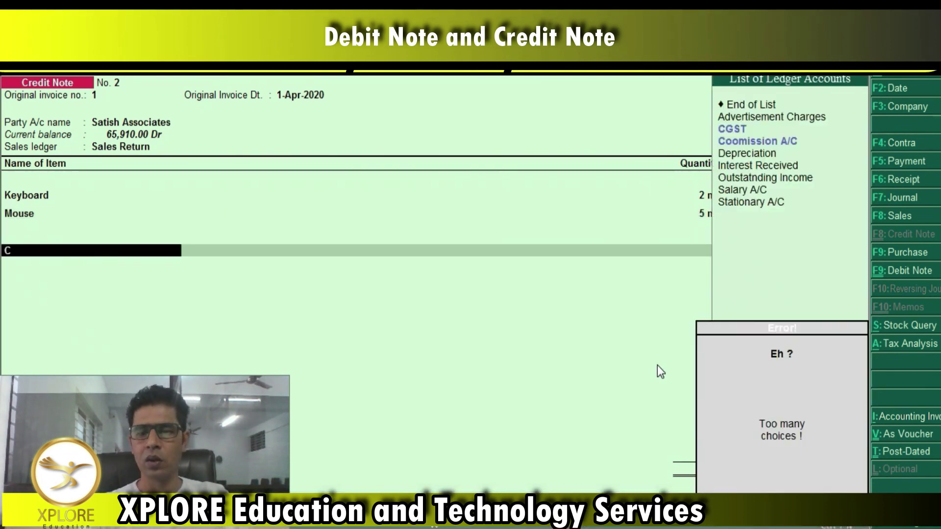
key("Escape")
key("Down")
key("Up")
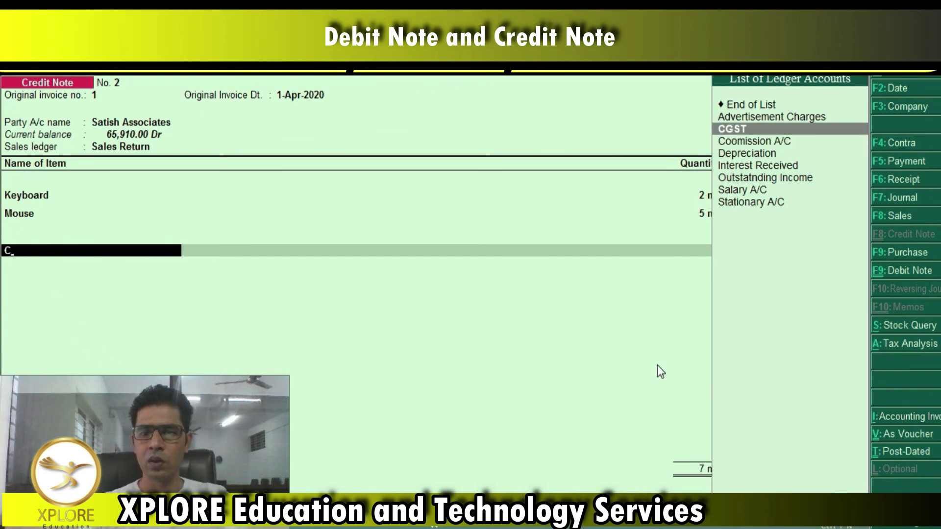
key("Return")
key("Return")
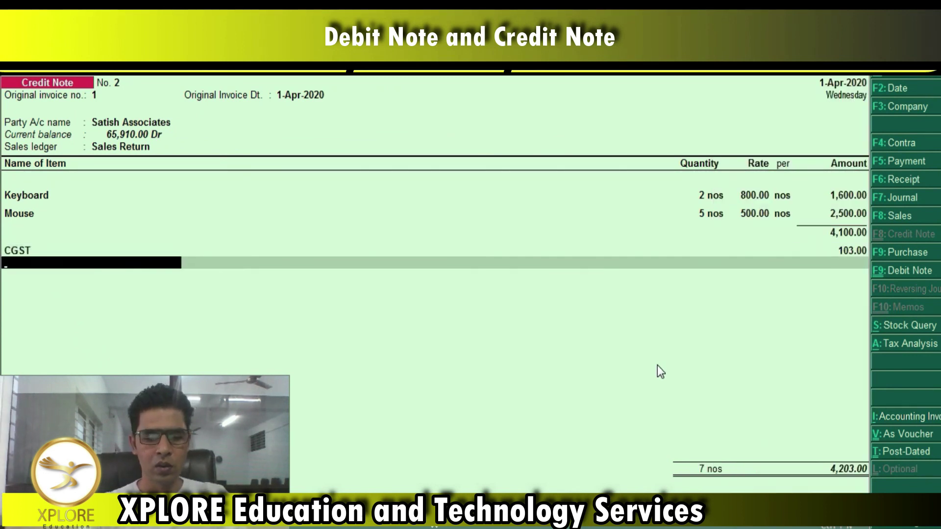
Step: Add the SGST ledger with its calculated amount and save the credit note
type("S")
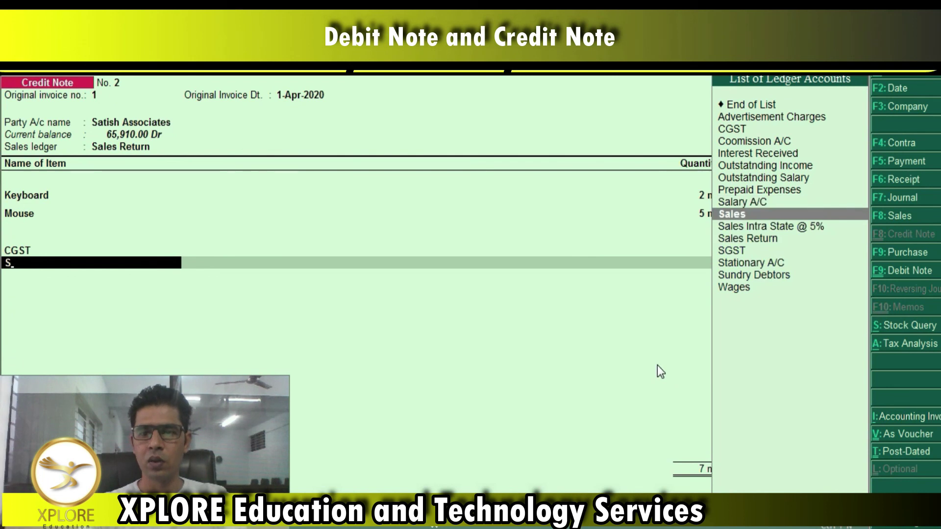
key("Down")
key("Down")
key("Down")
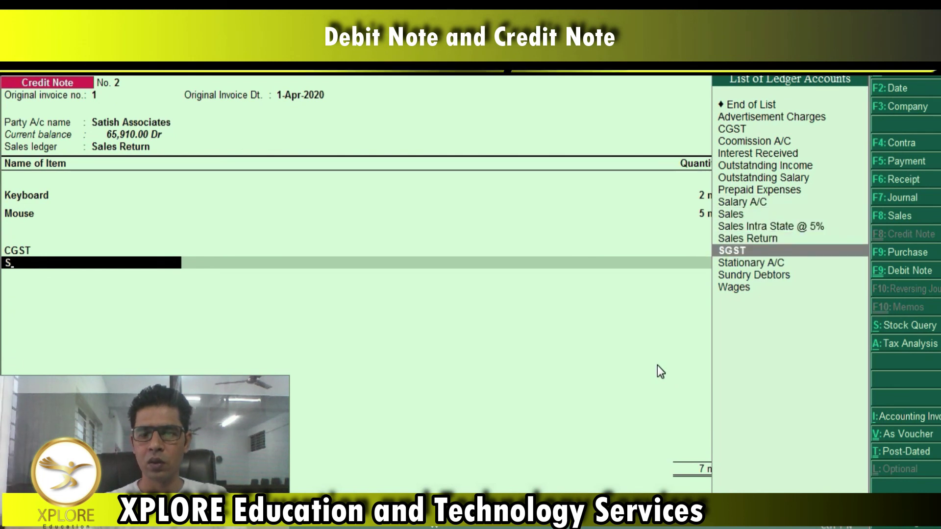
key("Return")
key("Return")
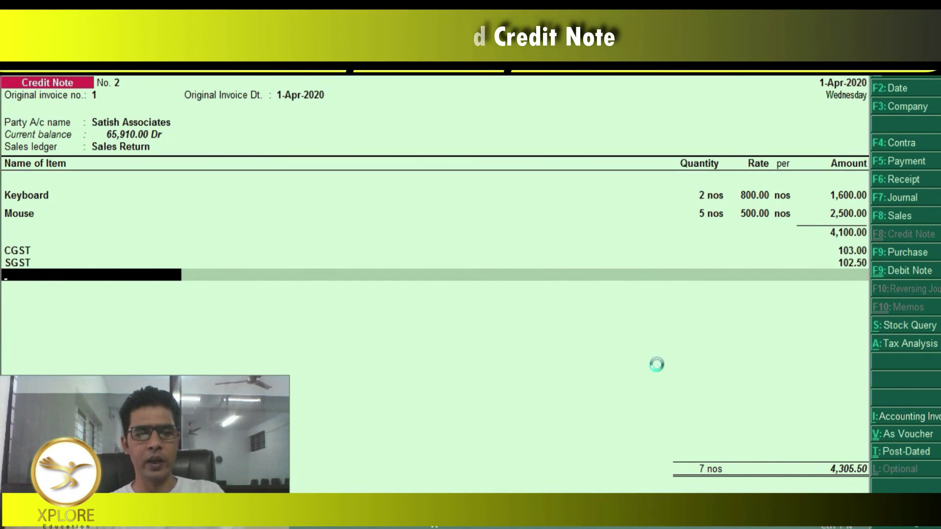
key("ctrl+a")
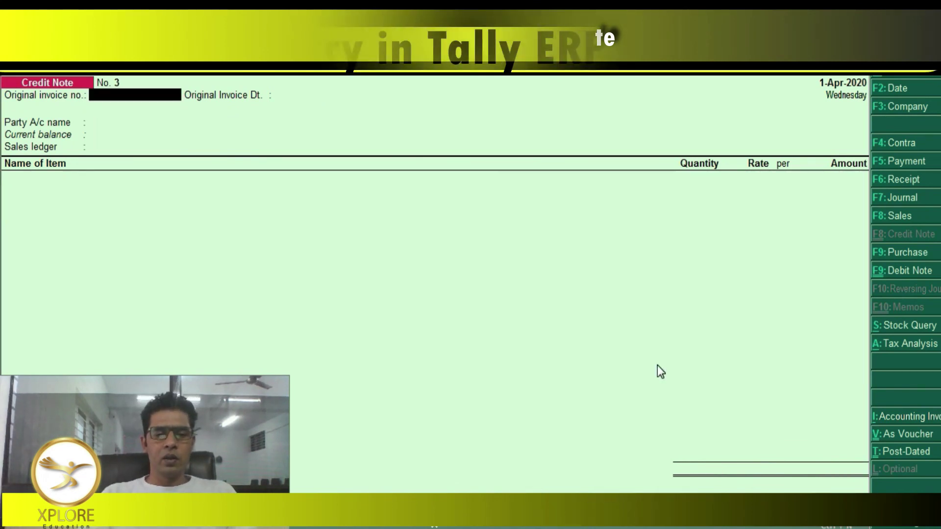